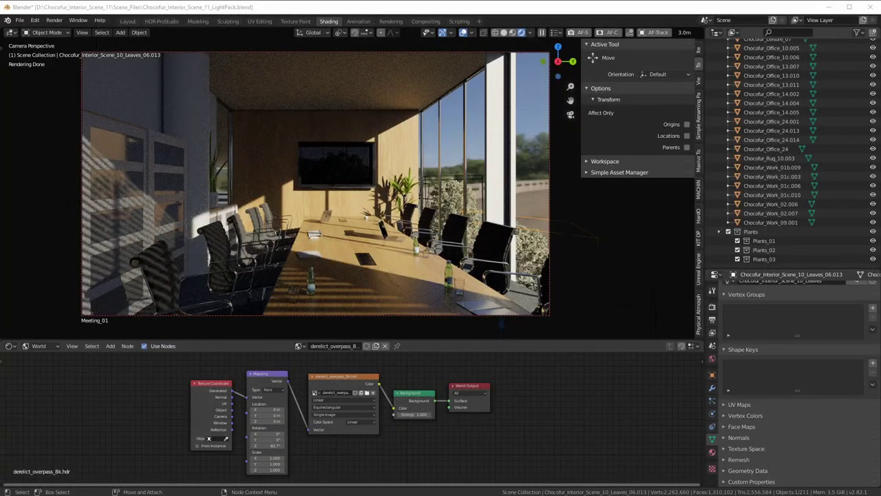
pyautogui.click(290, 294)
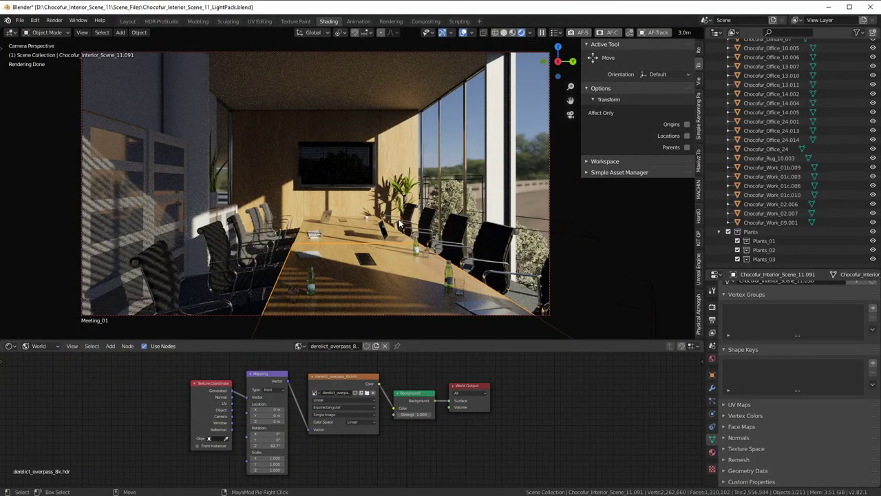
pyautogui.click(380, 243)
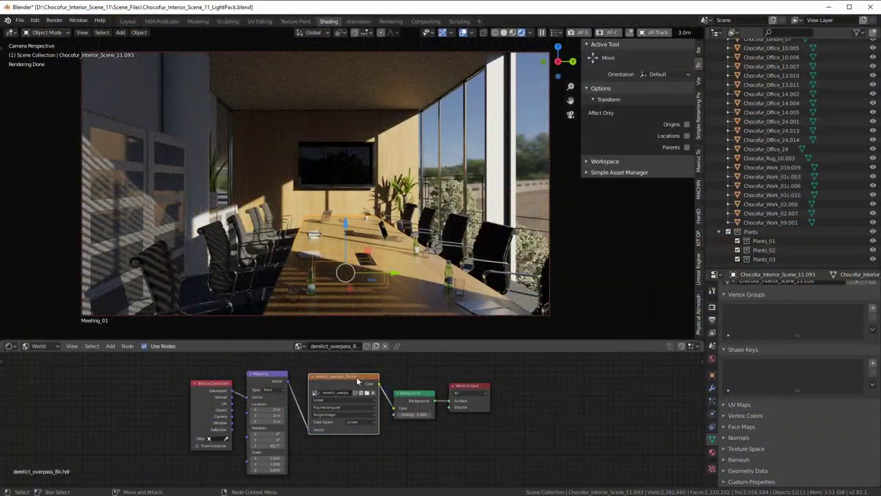
pyautogui.click(341, 166)
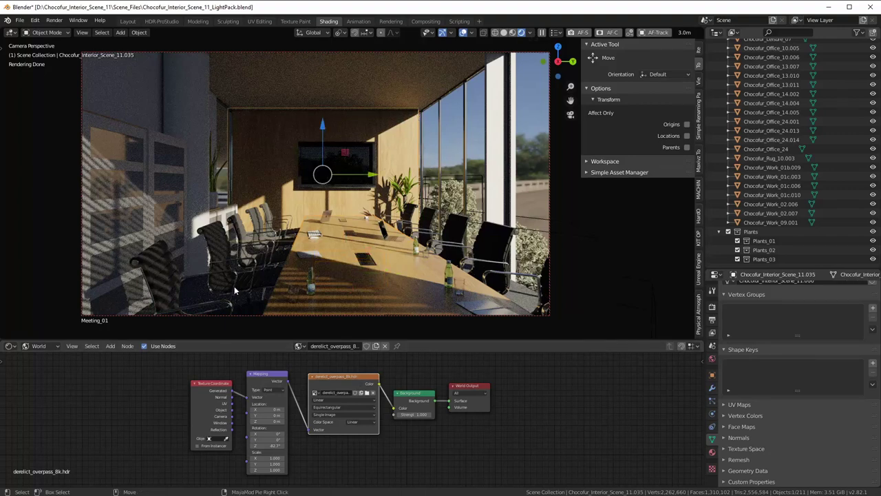
pyautogui.click(373, 259)
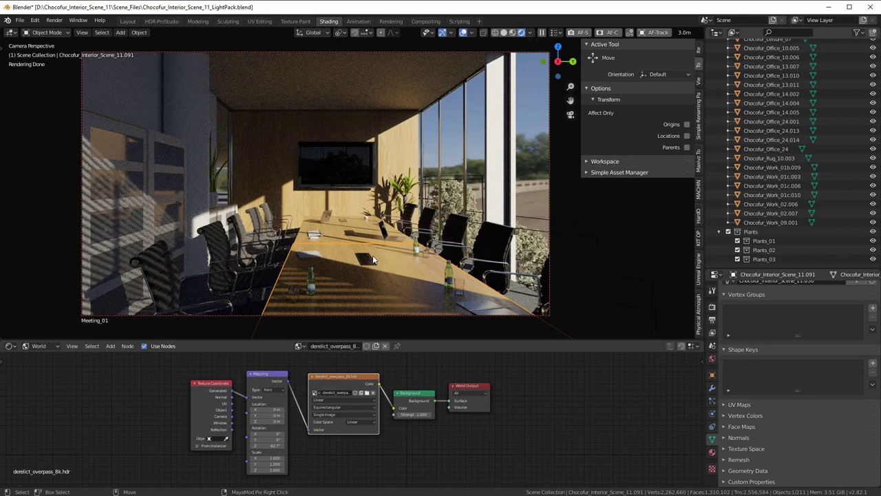
pyautogui.click(347, 453)
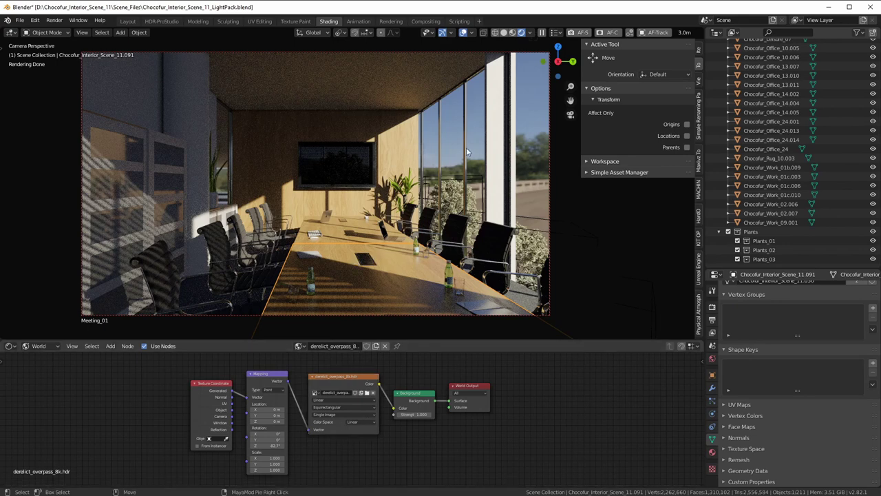
pyautogui.click(331, 384)
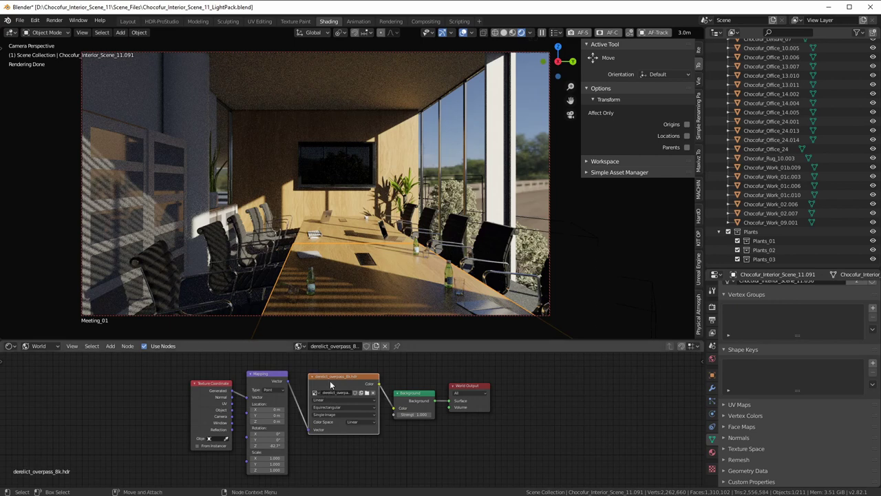
pyautogui.click(415, 402)
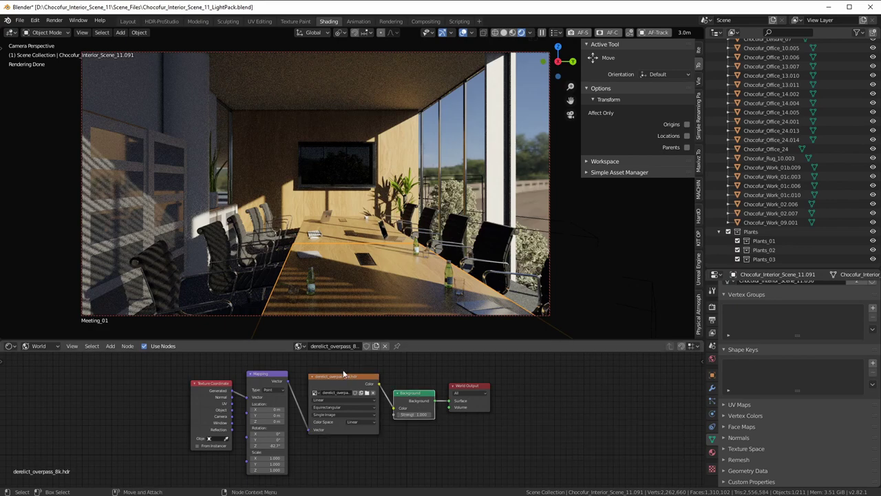
# - Replace the world's environment texture with the_sky_is_on_fire_8k.hdr from the HDRI_Haven folder
pyautogui.click(366, 392)
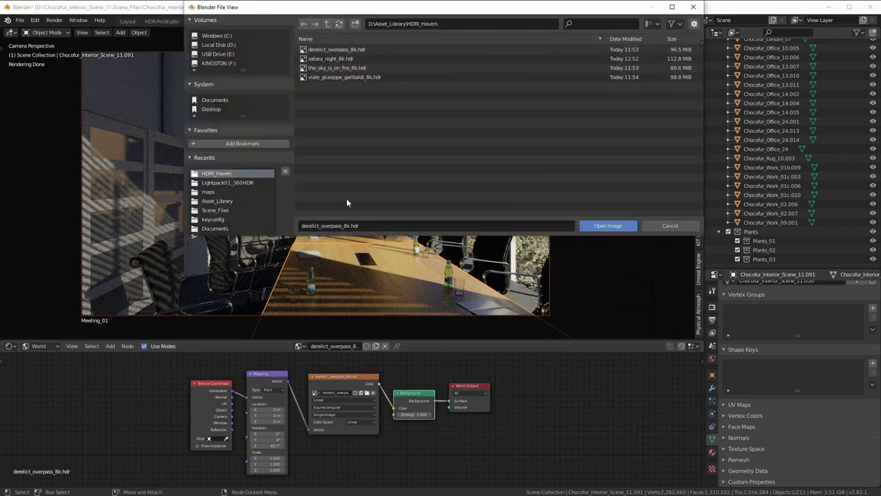
pyautogui.click(330, 69)
pyautogui.click(609, 226)
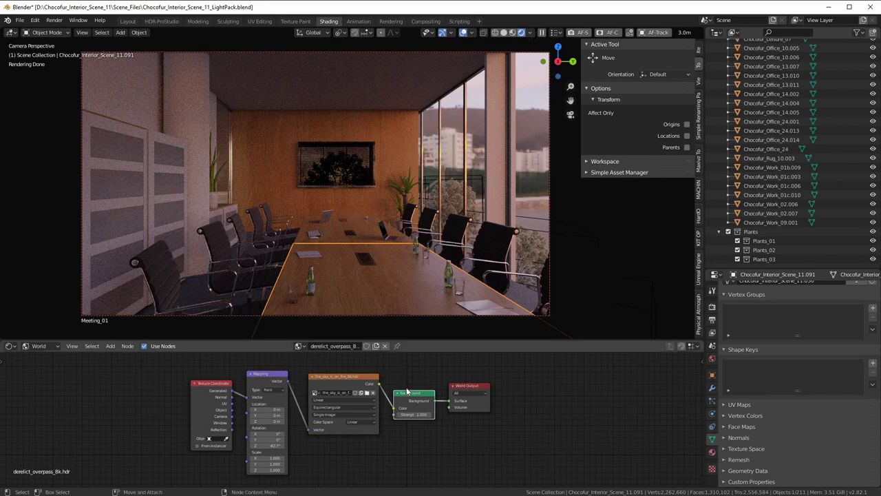
# - Load satara_night_8k.hdr from the HDRI_Haven folder as the world's environment texture
pyautogui.click(367, 392)
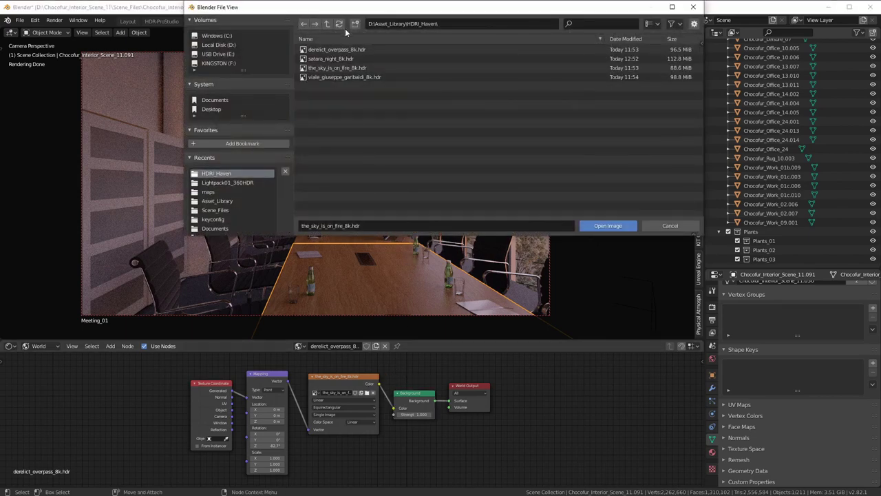
pyautogui.click(334, 60)
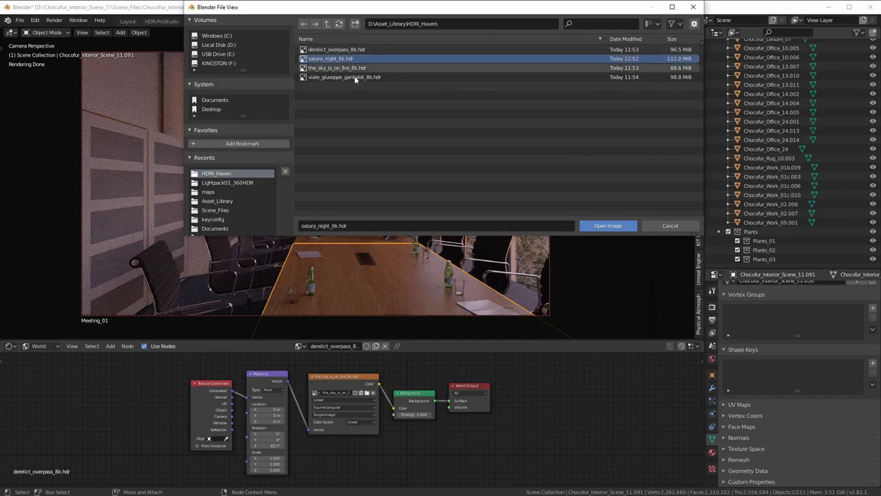
pyautogui.click(608, 226)
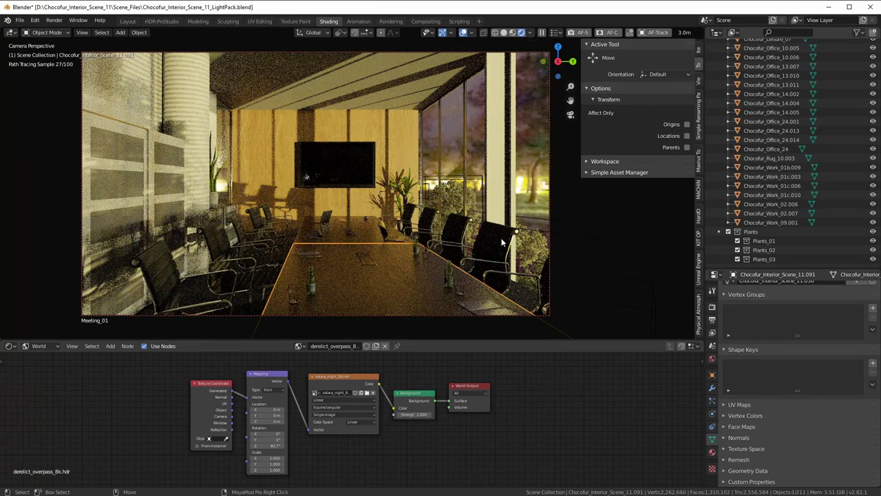
pyautogui.click(467, 171)
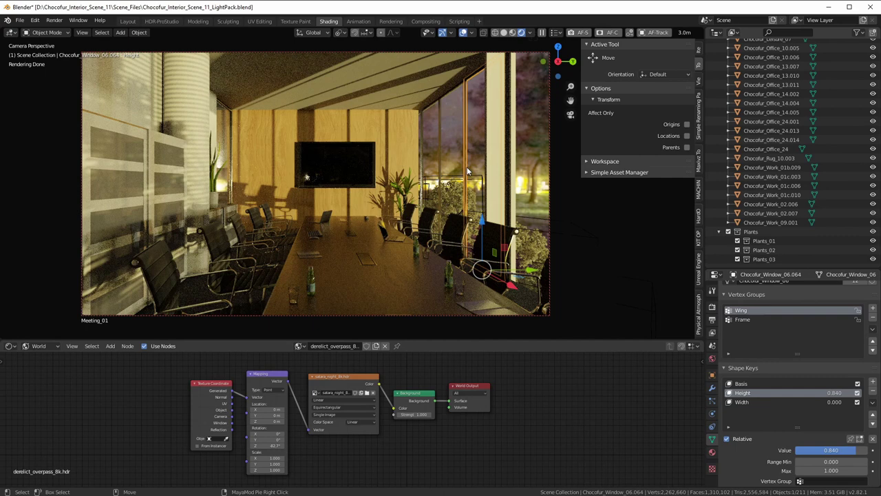
pyautogui.hotkey('alt', 'a')
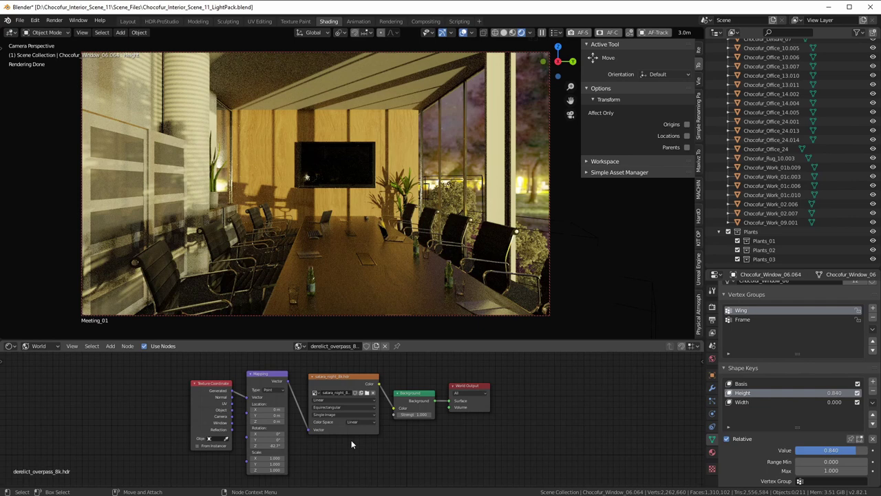
pyautogui.click(359, 296)
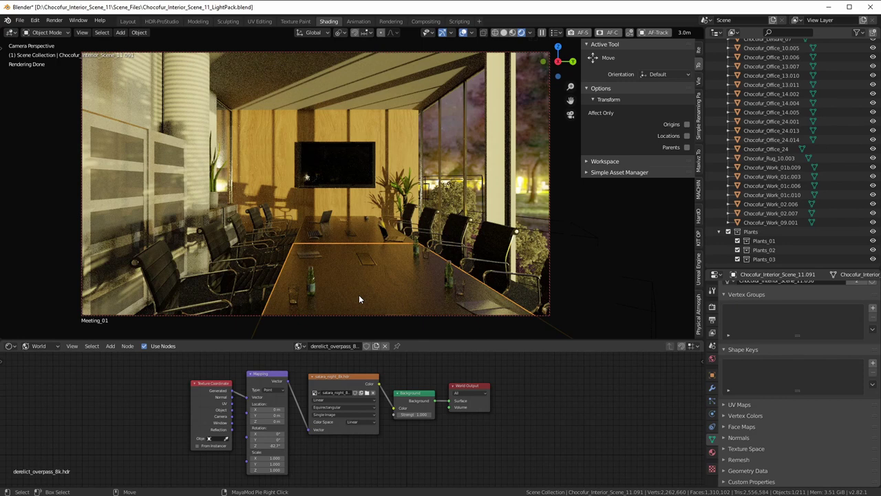
pyautogui.click(307, 201)
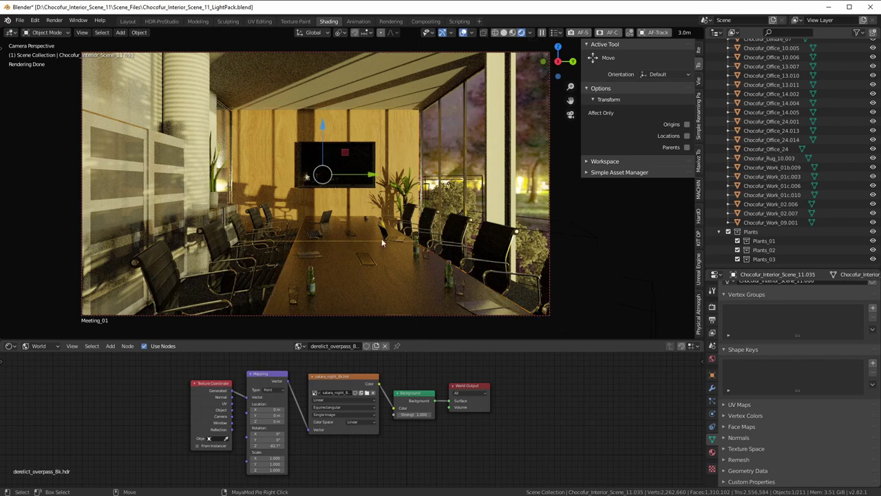
# - Lower the strength of the world's Background node to 0.1
pyautogui.click(415, 414)
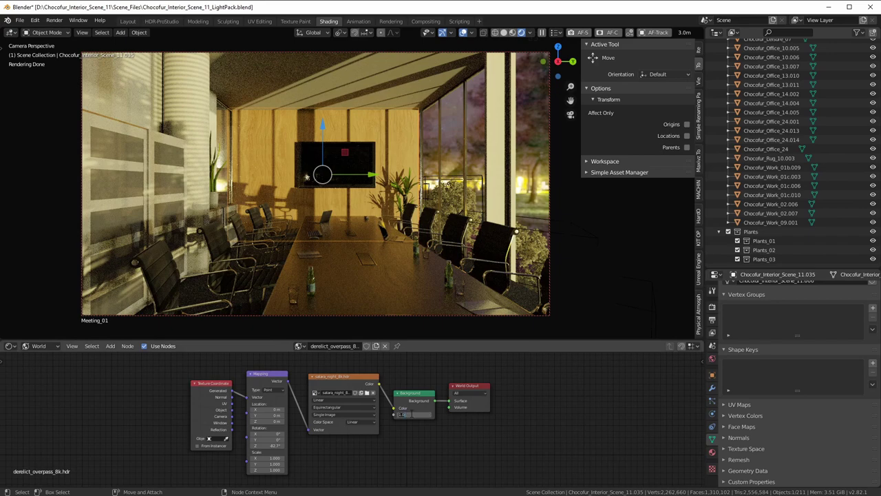
pyautogui.write('0.1')
pyautogui.press('Return')
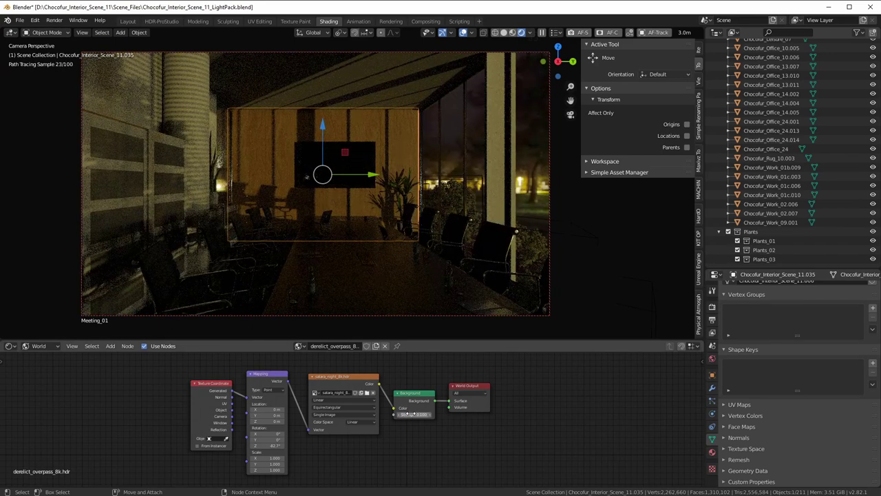
# - Place the 3D cursor on the wooden back wall, beside the TV's left edge, and add a spot light there
pyautogui.hotkey('shift', 'space')
pyautogui.click(262, 146)
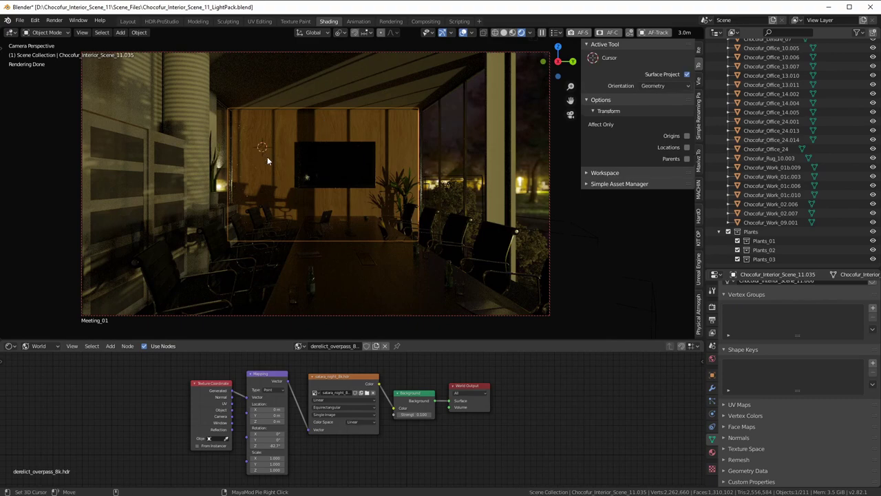
pyautogui.hotkey('shift', 'a')
pyautogui.moveTo(267, 157)
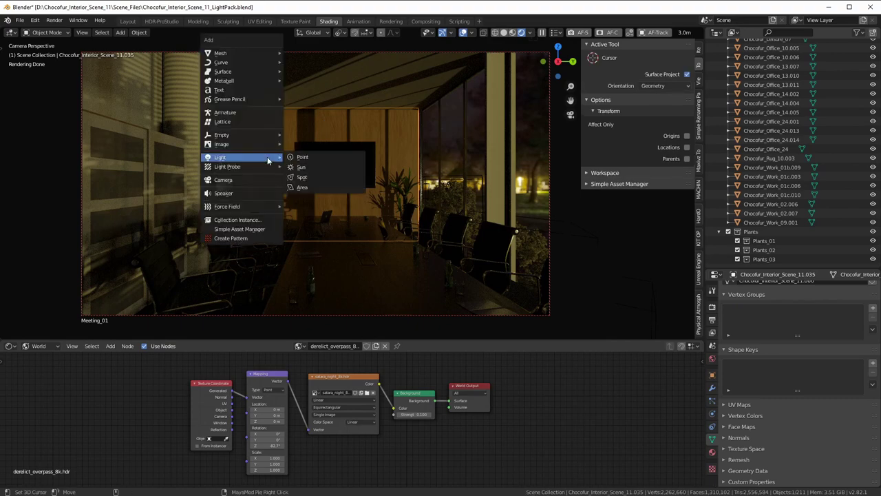
pyautogui.click(307, 178)
# - Move the new spot light slightly off the back wall into the room and return to the camera view
pyautogui.press('KP_Decimal')
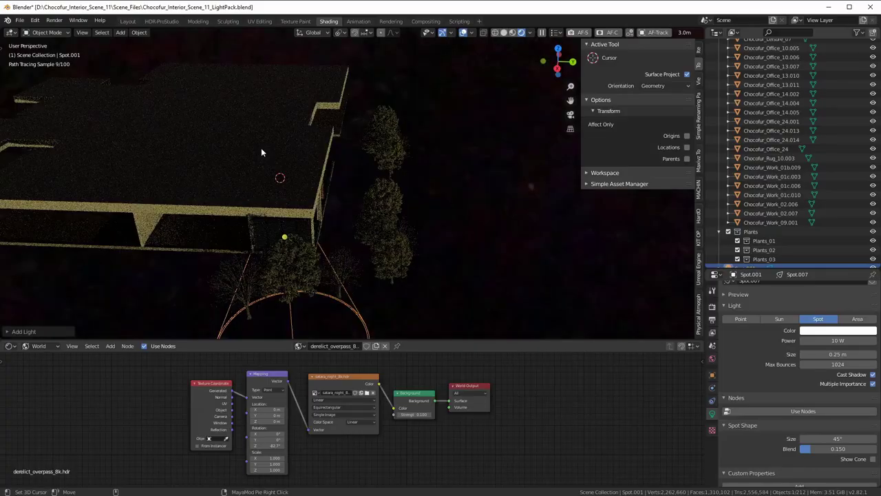
pyautogui.moveTo(343, 219); pyautogui.dragTo(387, 209, button='middle')
pyautogui.hotkey('shift', 'space')
pyautogui.press('g')
pyautogui.moveTo(350, 181); pyautogui.dragTo(325, 186)
pyautogui.press('KP_0')
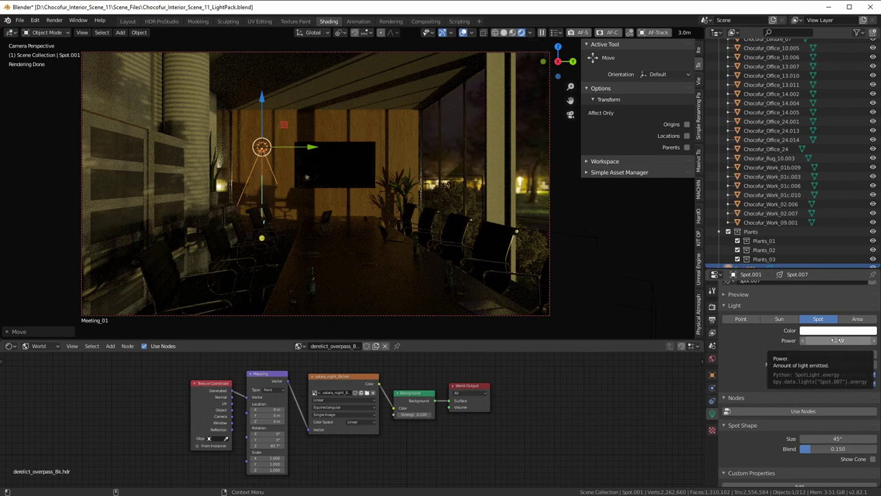
# - Set the spot light's power to 200 W and its color to a pale orange with hue 0.088 and saturation 0.2
pyautogui.click(837, 340)
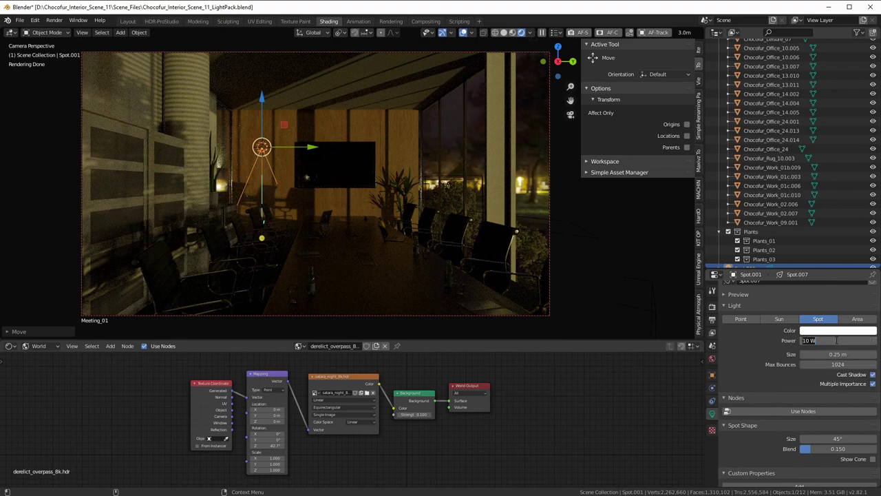
pyautogui.write('20')
pyautogui.press('Return')
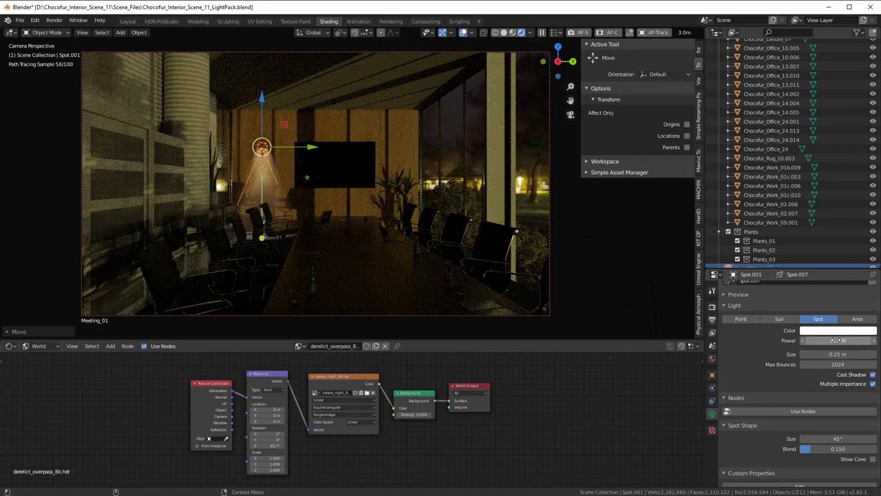
pyautogui.click(857, 330)
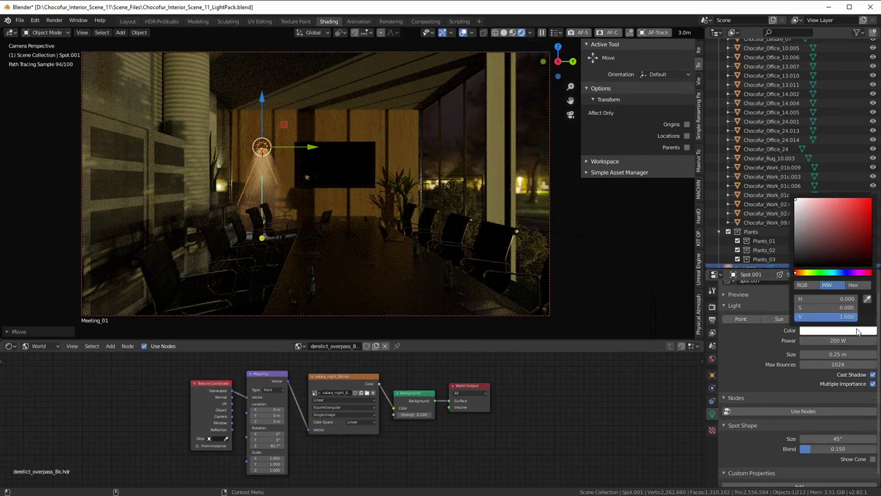
pyautogui.click(801, 273)
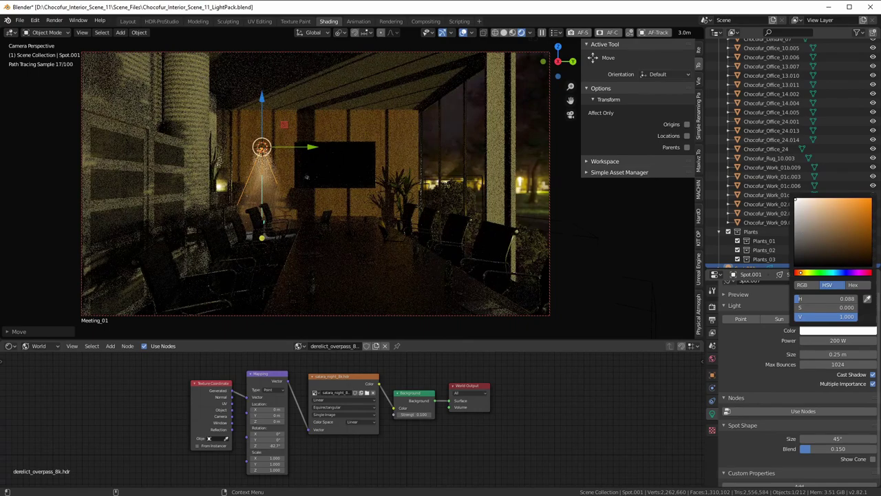
pyautogui.click(809, 200)
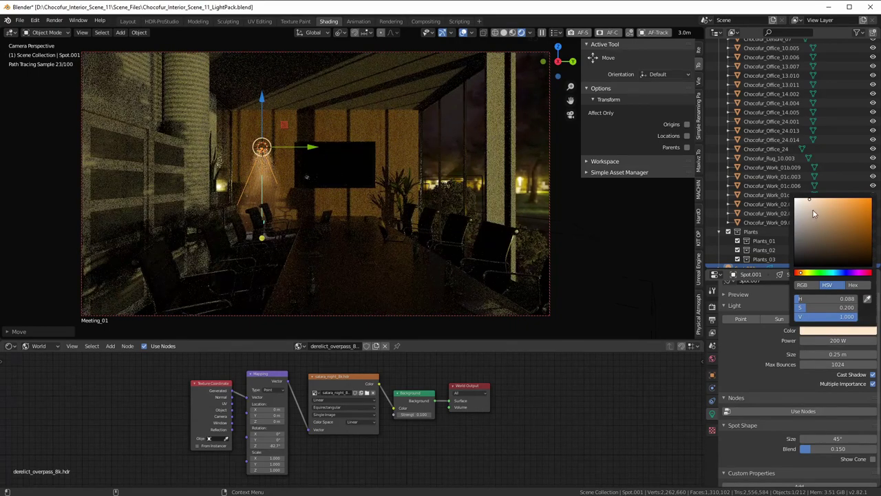
# - Raise the spot light's power to 300 W
pyautogui.moveTo(833, 340); pyautogui.dragTo(838, 340)
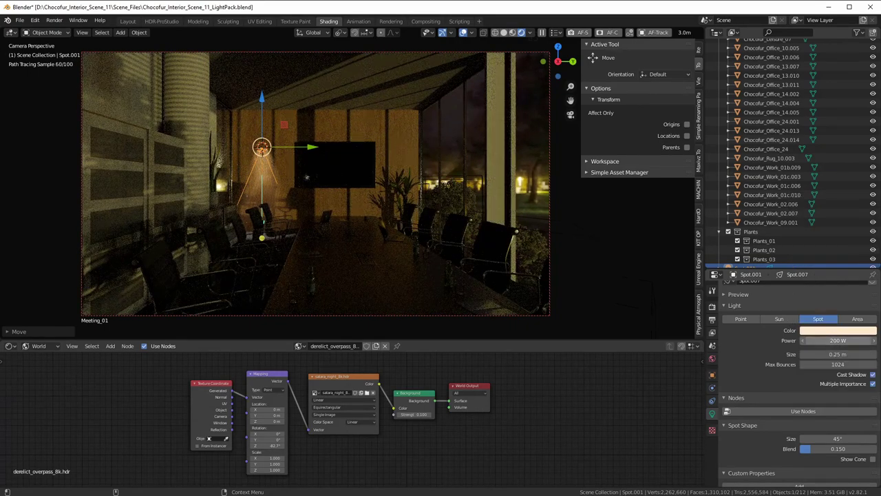
pyautogui.click(841, 341)
pyautogui.write('300')
pyautogui.press('Return')
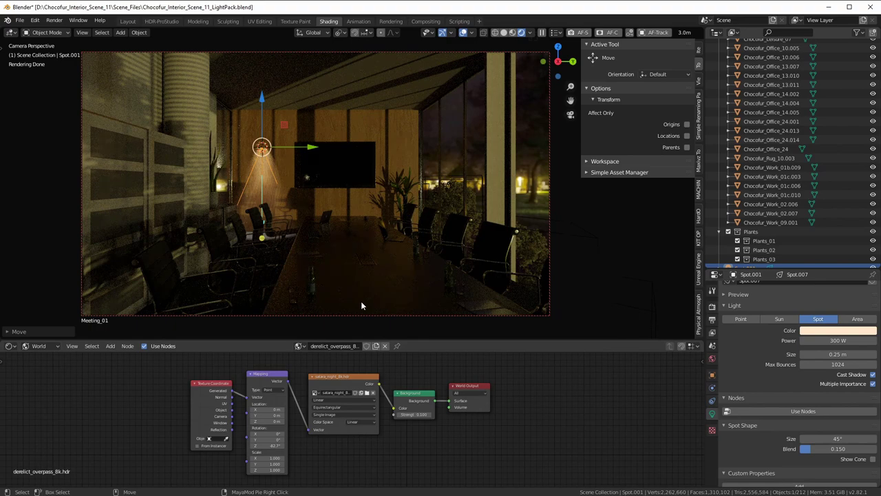
# - Load derelict_overpass_8k.hdr as the environment texture again and set the Background strength to 1
pyautogui.click(367, 391)
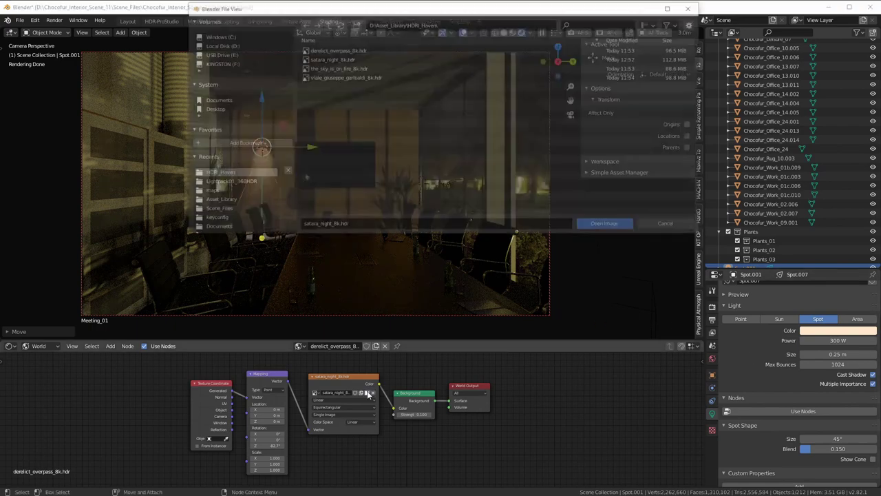
pyautogui.click(326, 50)
pyautogui.click(622, 225)
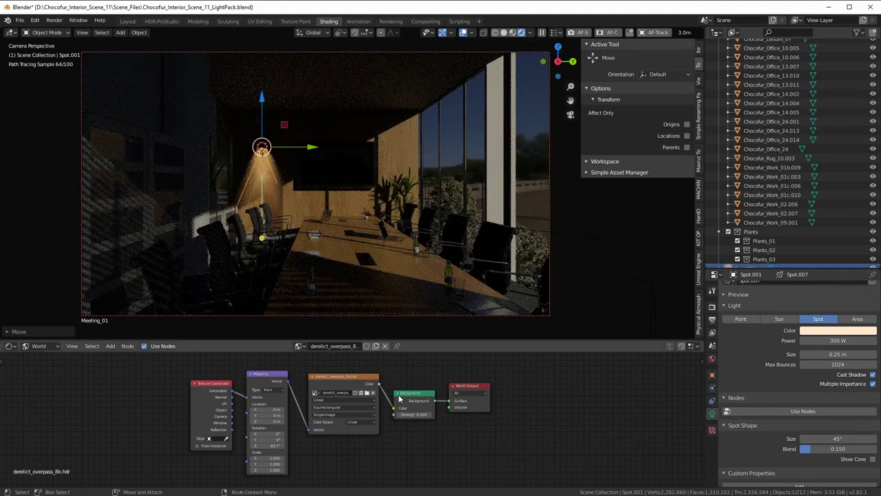
pyautogui.click(417, 412)
pyautogui.write('1')
pyautogui.press('Return')
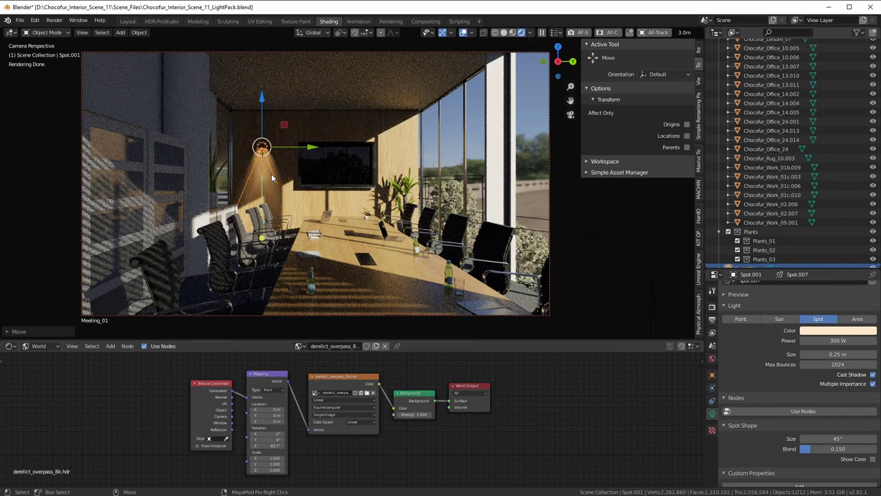
# - Reduce the spot light's power to 30 W and hide the viewport overlays
pyautogui.click(845, 340)
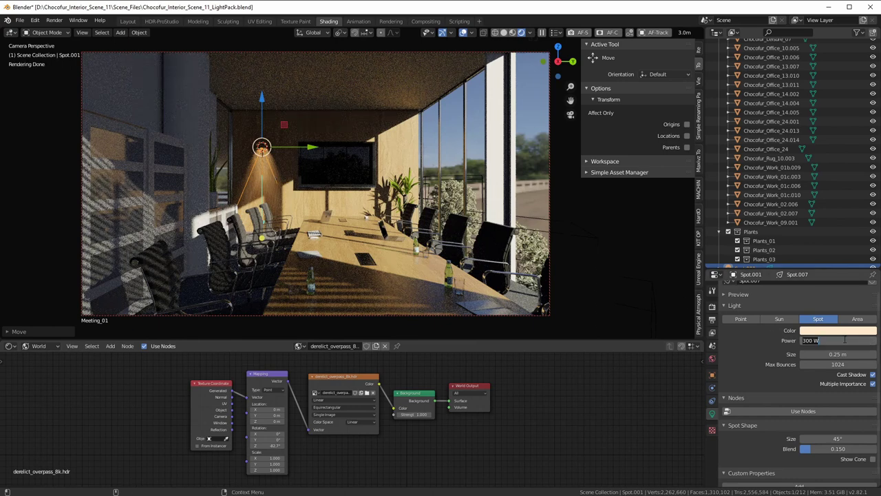
pyautogui.write('30')
pyautogui.press('Return')
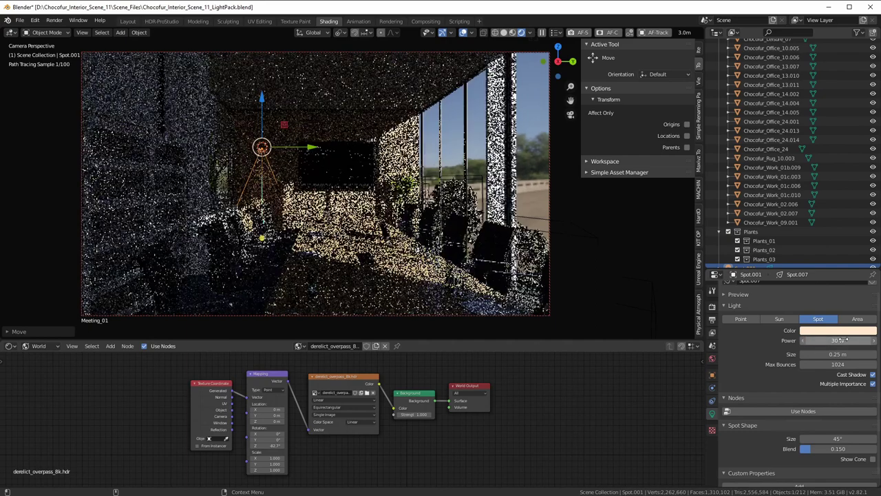
pyautogui.click(462, 33)
pyautogui.click(395, 159)
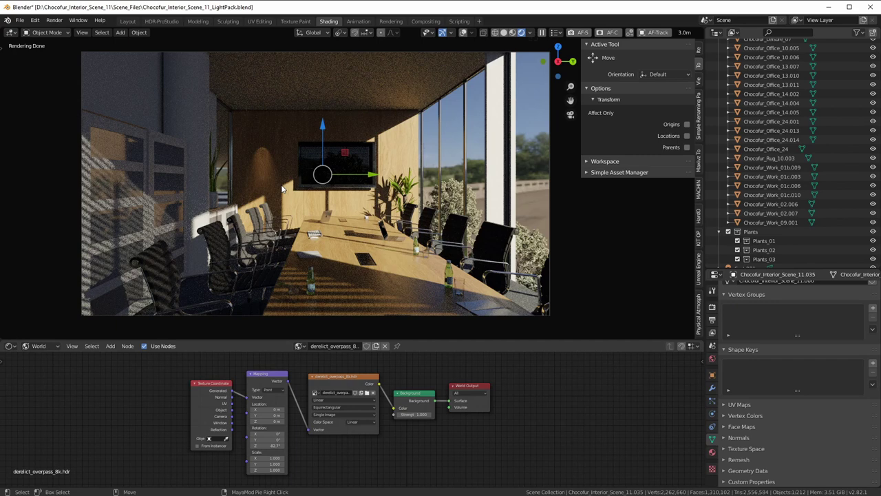
# - Delete the spot light on the wood-paneled wall and show the viewport overlays again
pyautogui.click(470, 154)
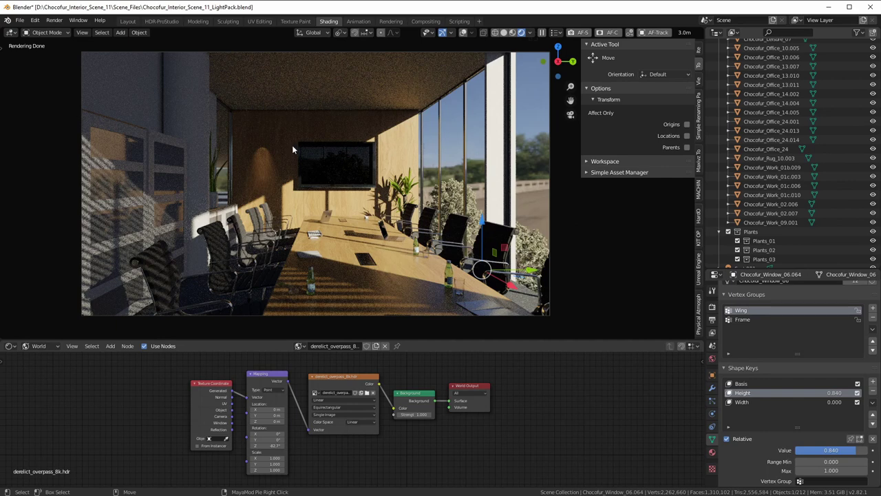
pyautogui.press('Delete')
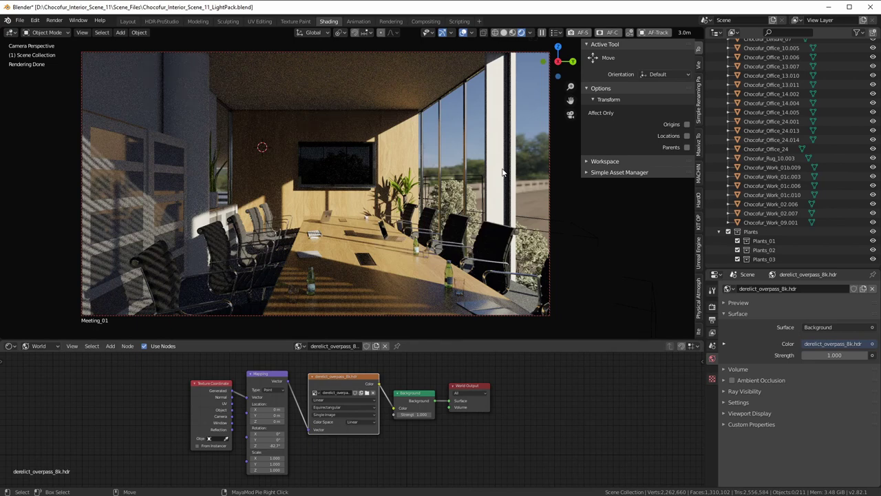
# - Append the Setagayasunny environment from the Lightpack01_360HDR asset category and place its texture node beside the Background node
pyautogui.click(635, 178)
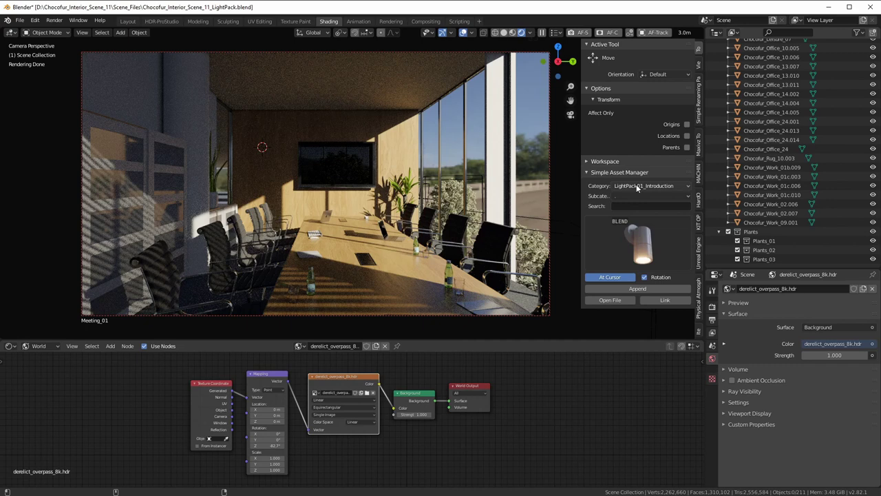
pyautogui.click(638, 185)
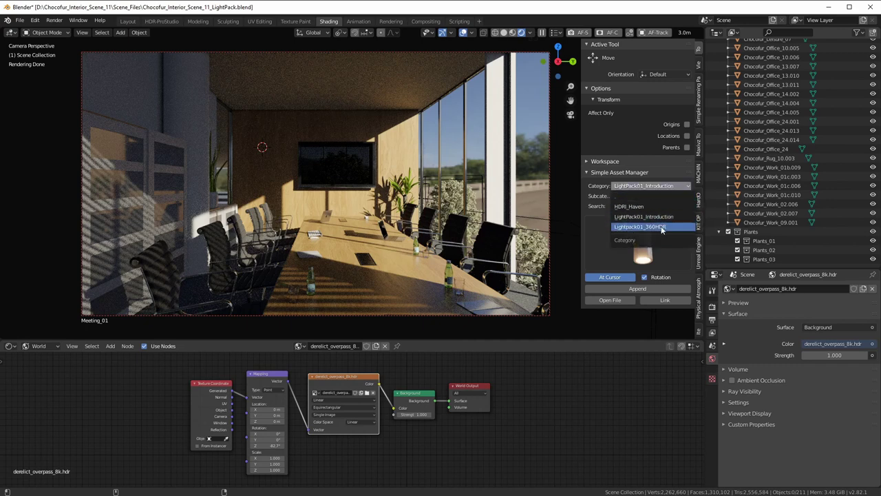
pyautogui.click(636, 230)
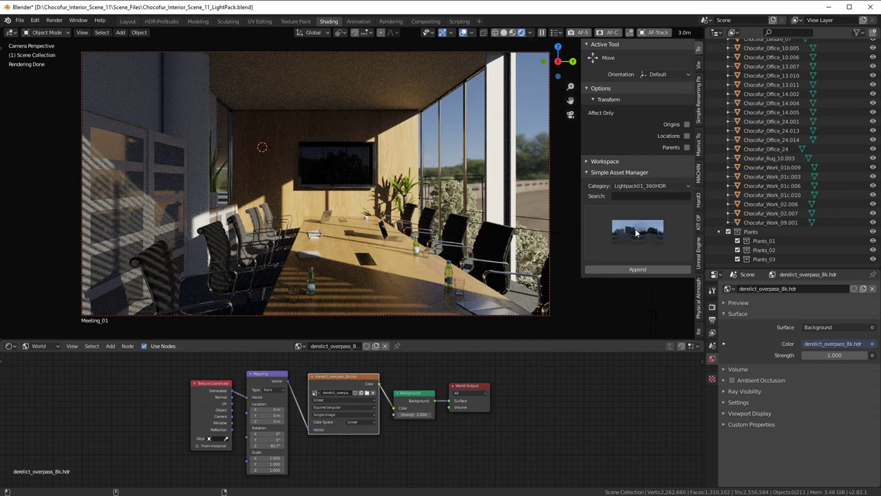
pyautogui.click(641, 235)
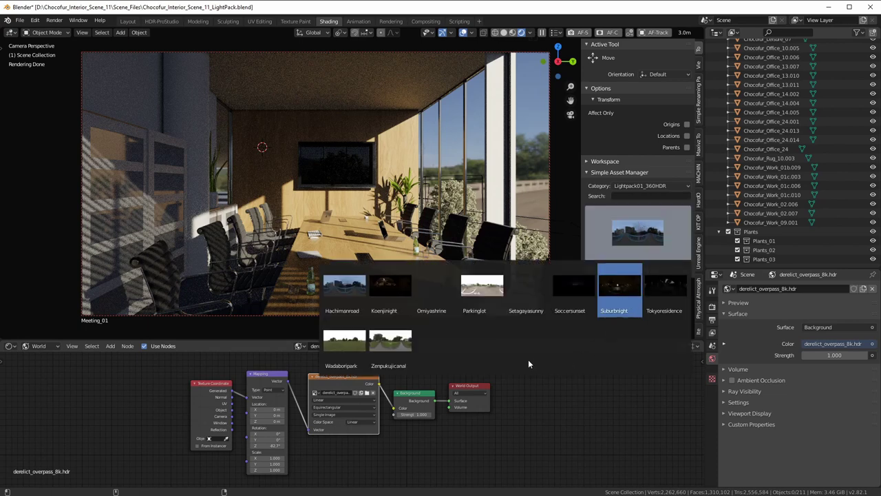
pyautogui.click(525, 290)
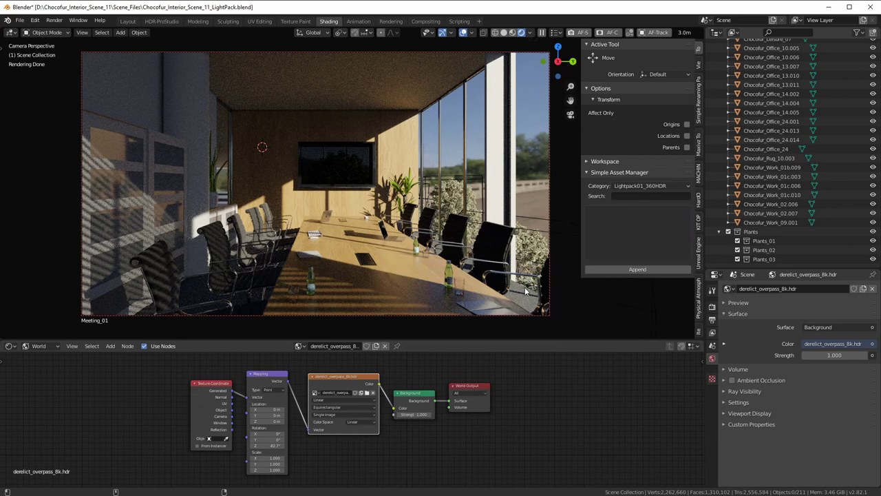
pyautogui.click(671, 268)
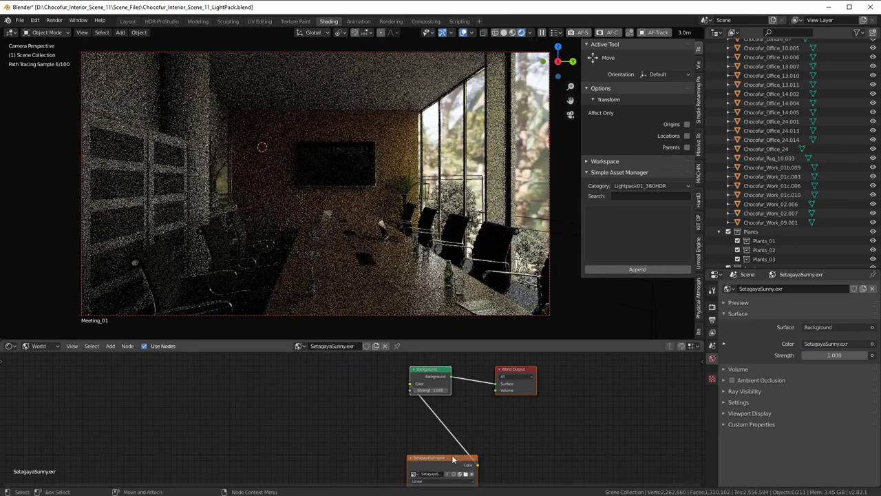
pyautogui.moveTo(452, 459)
pyautogui.mouseDown()
pyautogui.moveTo(369, 380)
pyautogui.moveTo(417, 463)
pyautogui.moveTo(454, 473)
pyautogui.moveTo(373, 439)
pyautogui.moveTo(319, 377)
pyautogui.mouseUp()
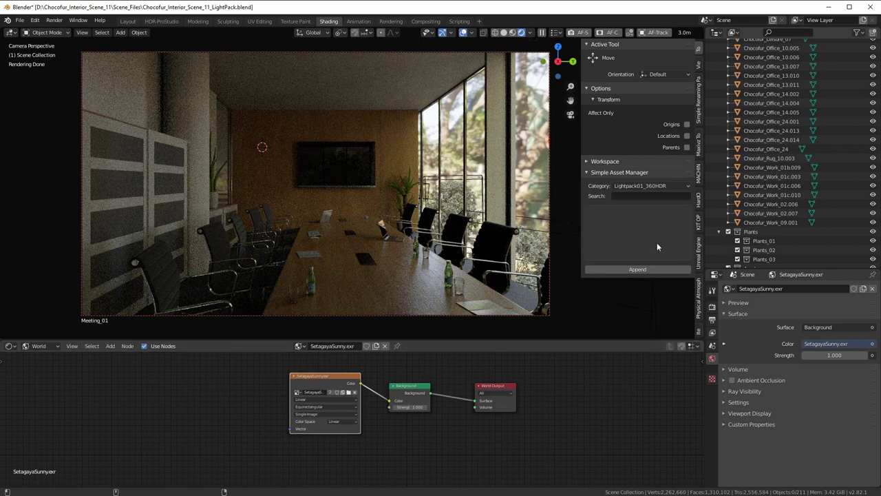
# - Select the Meeting_01 camera and, keeping its exposure in EV mode, set the exposure value to 8.32
pyautogui.click(698, 66)
pyautogui.scroll(-2, 641, 292)
pyautogui.click(648, 331)
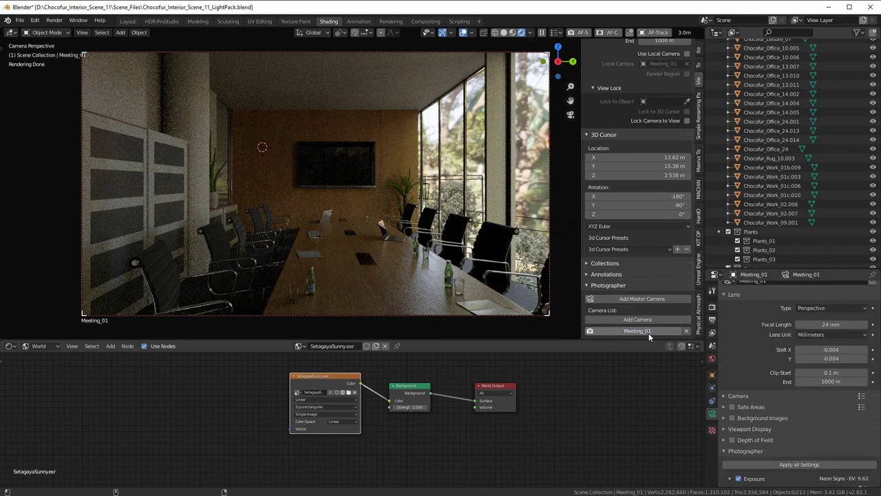
pyautogui.scroll(-5, 808, 417)
pyautogui.scroll(-1, 819, 425)
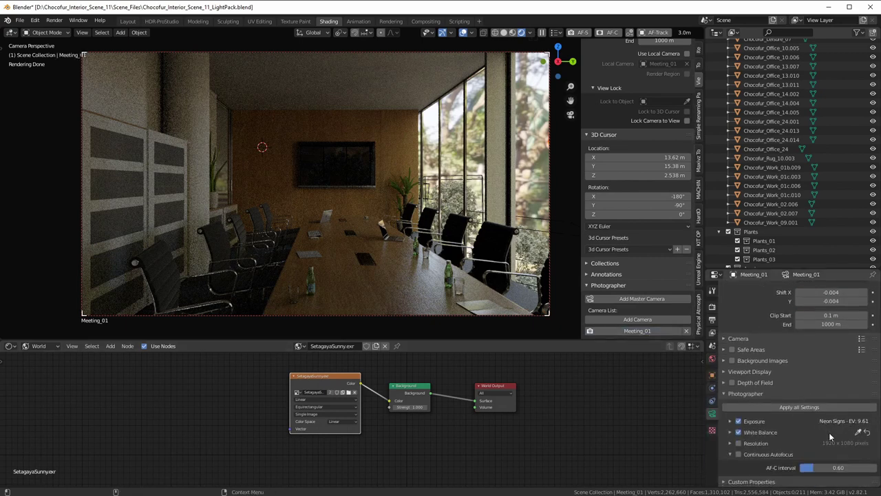
pyautogui.click(738, 420)
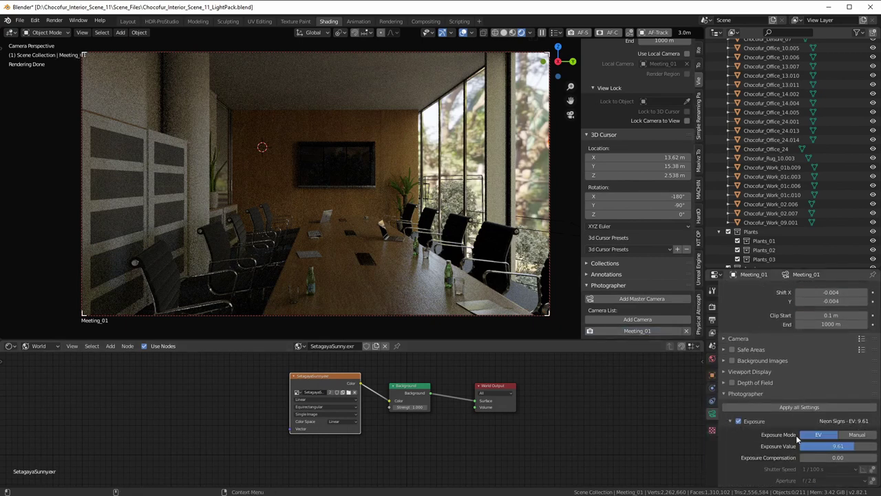
pyautogui.click(857, 435)
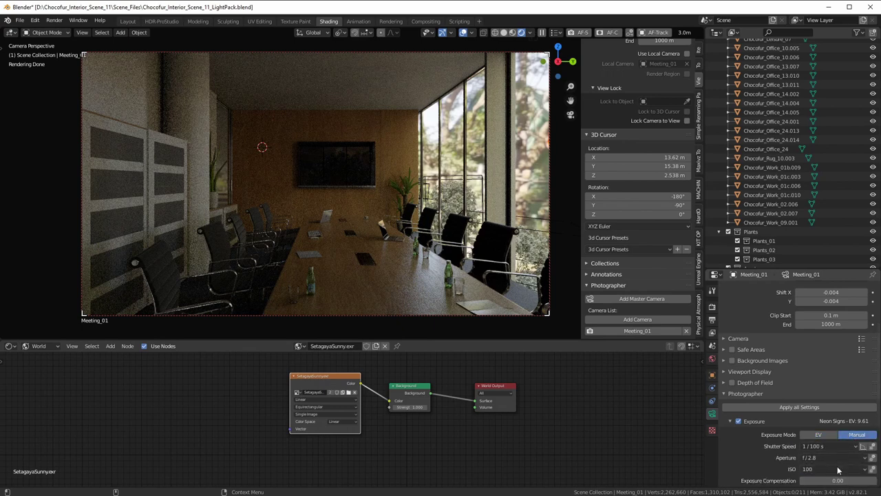
pyautogui.click(819, 434)
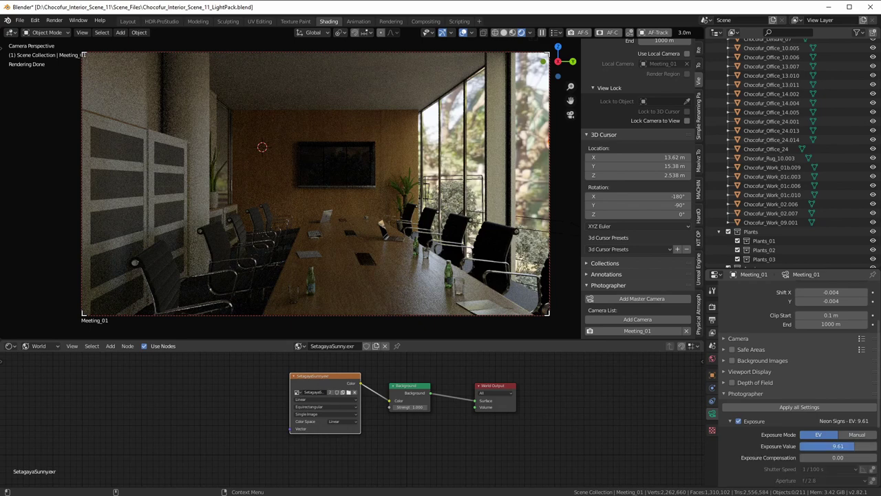
pyautogui.moveTo(838, 446); pyautogui.dragTo(823, 446)
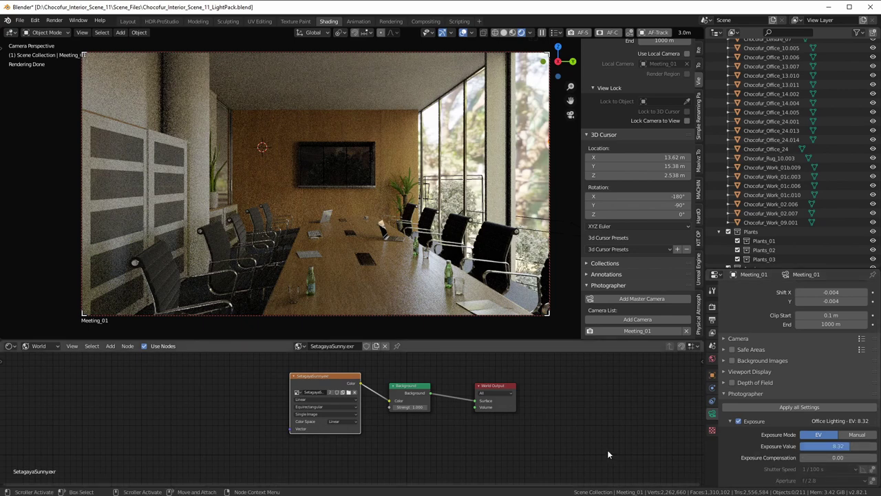
# - Append the Koenjinight environment from the asset library and place its texture node beside the Background node
pyautogui.click(699, 62)
pyautogui.click(644, 226)
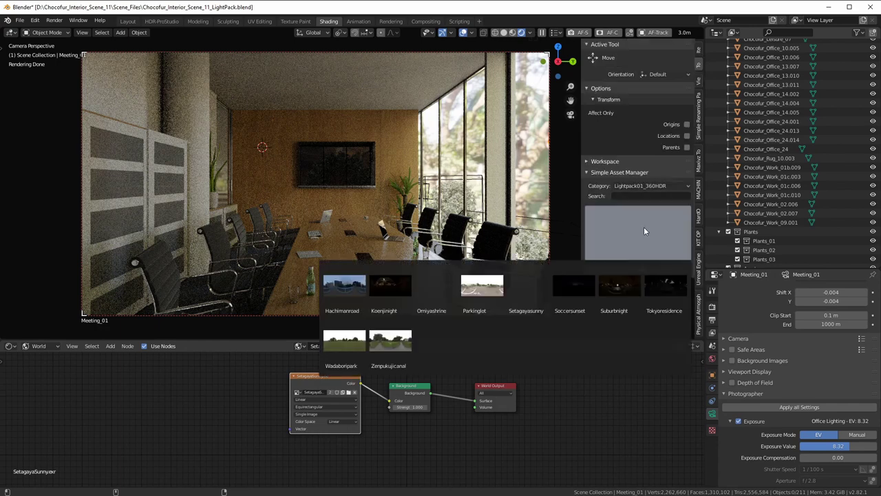
pyautogui.click(394, 293)
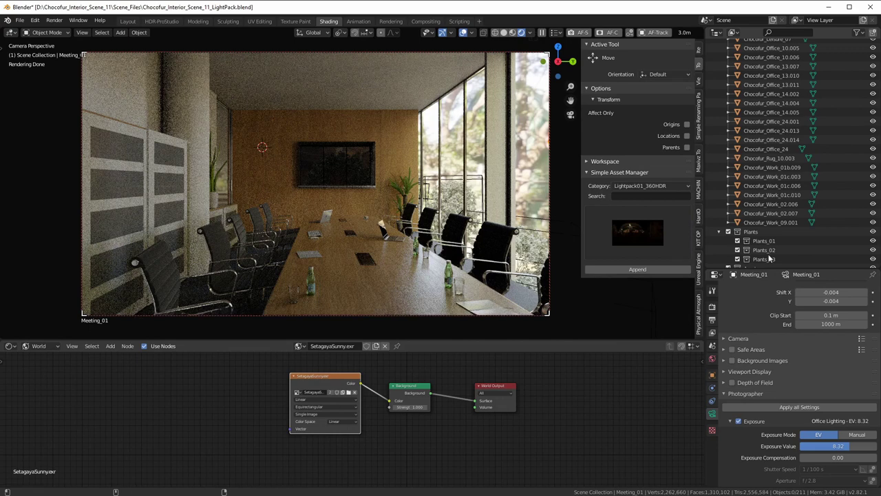
pyautogui.click(640, 270)
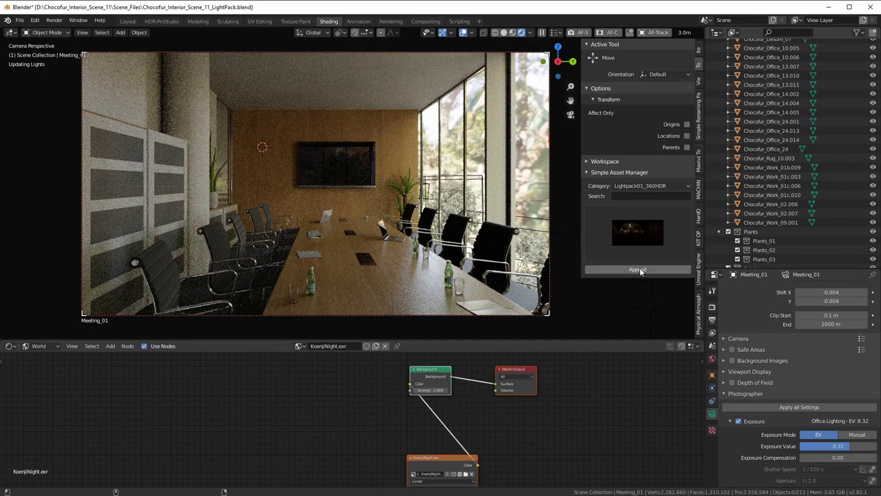
pyautogui.moveTo(449, 459); pyautogui.dragTo(324, 367)
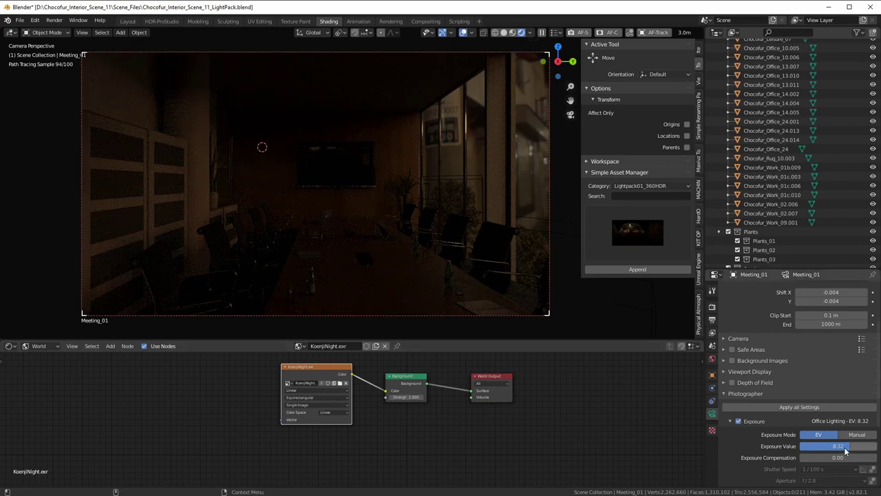
# - Set the Meeting_01 camera's exposure value to 5.34 and append the spotlight fixture at the 3D cursor on the wood wall
pyautogui.moveTo(847, 451); pyautogui.dragTo(812, 451)
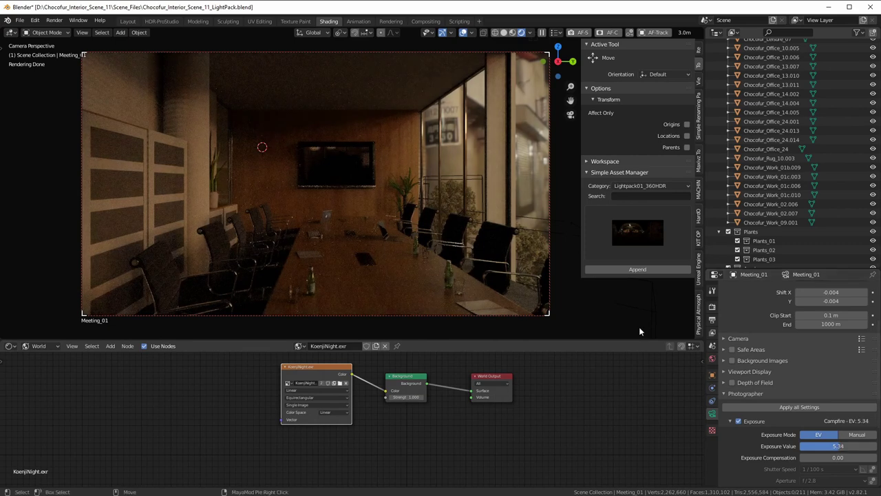
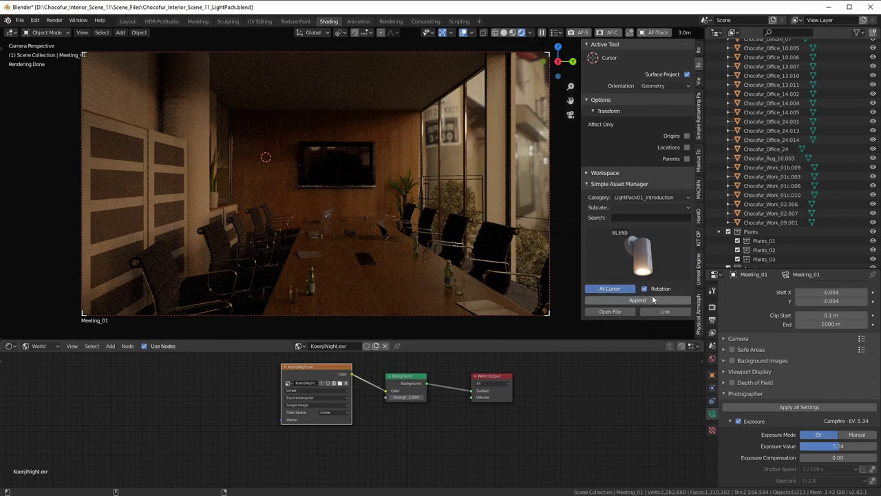
pyautogui.click(621, 300)
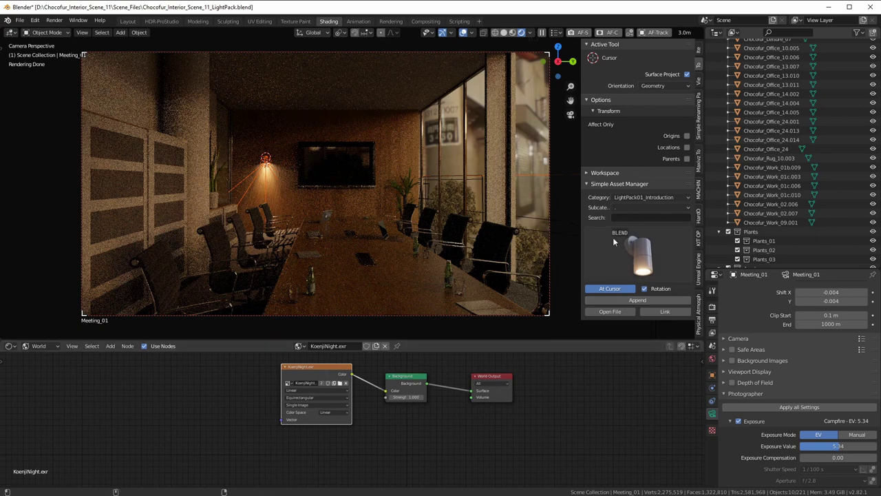
# - Switch the world back to the Setagayasunny environment from the Lightpack01_360HDR asset category
pyautogui.click(662, 197)
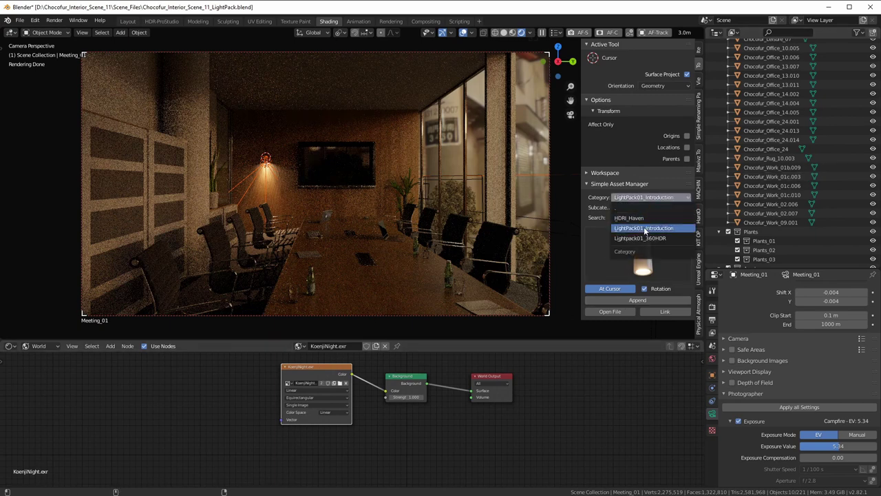
pyautogui.click(647, 228)
pyautogui.click(635, 250)
pyautogui.click(518, 303)
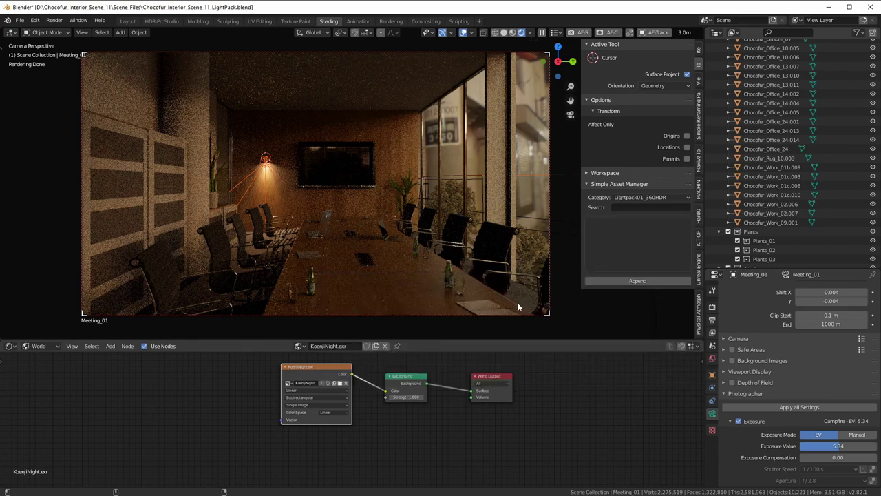
pyautogui.click(614, 283)
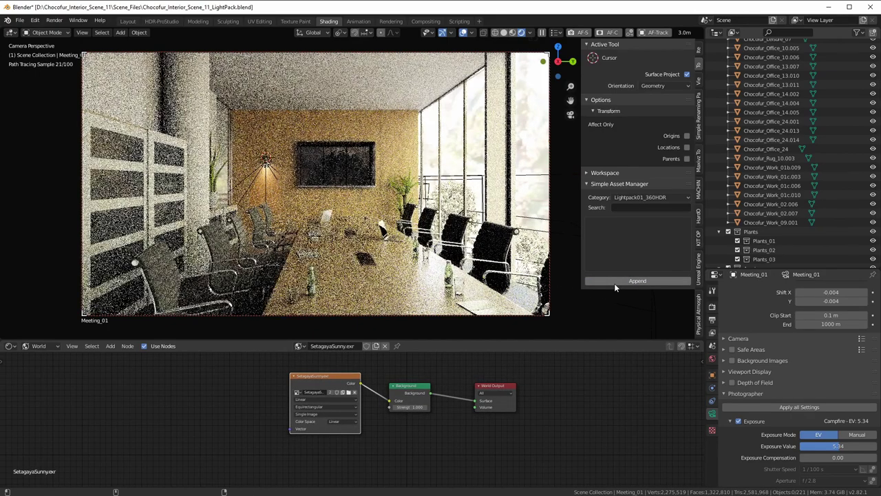
# - Set the camera's exposure value to 8.45 and hide the viewport overlays
pyautogui.moveTo(823, 445)
pyautogui.mouseDown()
pyautogui.moveTo(857, 445)
pyautogui.moveTo(814, 447)
pyautogui.mouseUp()
pyautogui.click(464, 32)
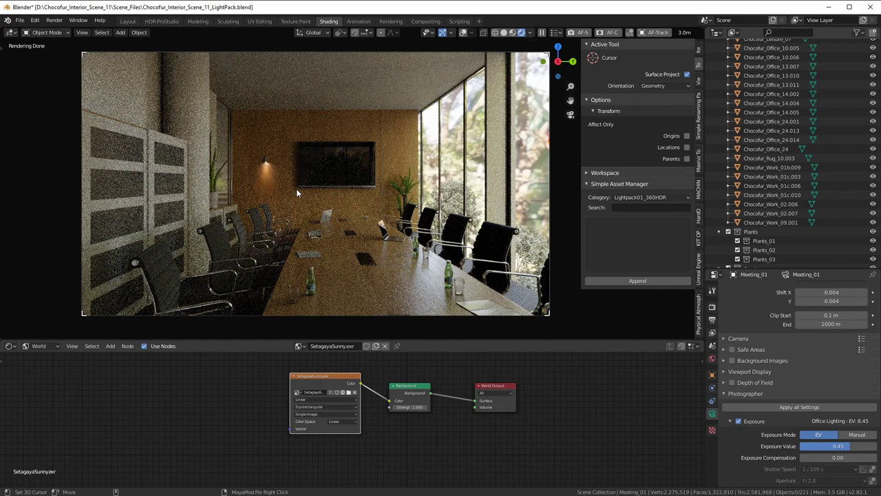
# - Append the hanging ceiling lamp from the LightPack01_Introduction category at the 3D cursor on the ceiling above the table
pyautogui.click(639, 197)
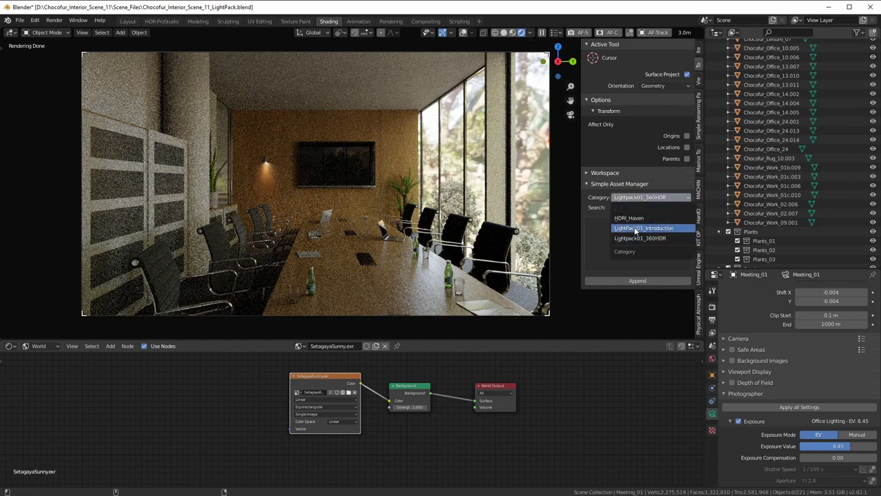
pyautogui.click(634, 227)
pyautogui.click(641, 255)
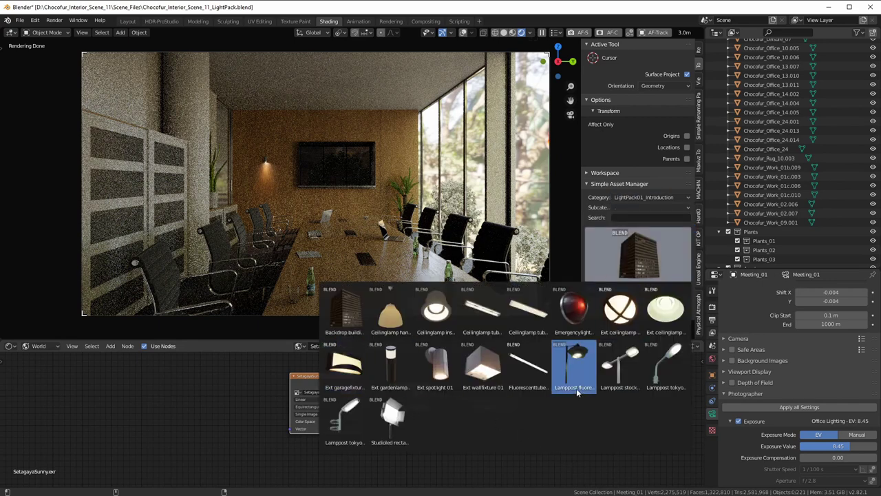
pyautogui.click(391, 312)
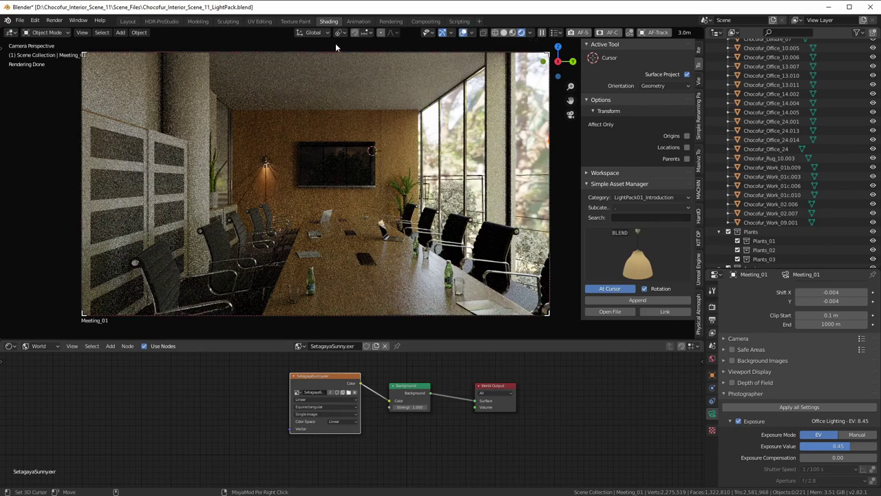
pyautogui.click(644, 302)
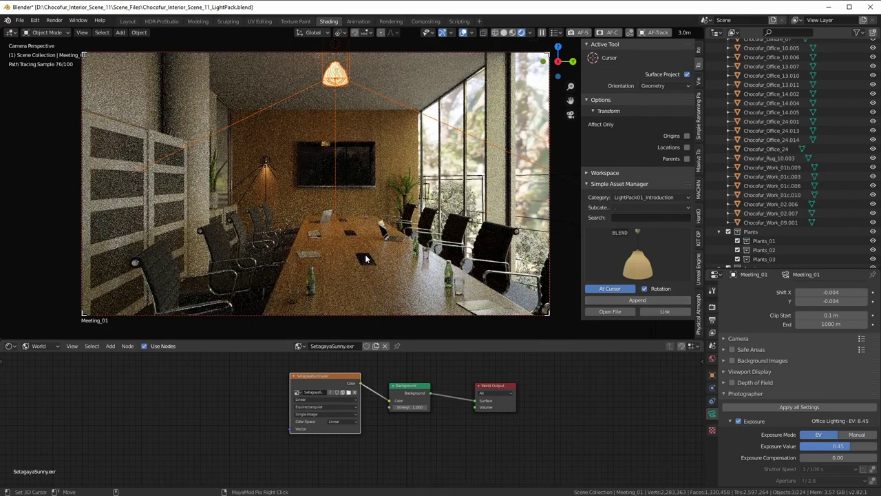
# - Append the Soccersunset environment from the Lightpack01_360HDR asset category as the world background
pyautogui.click(662, 198)
pyautogui.click(647, 227)
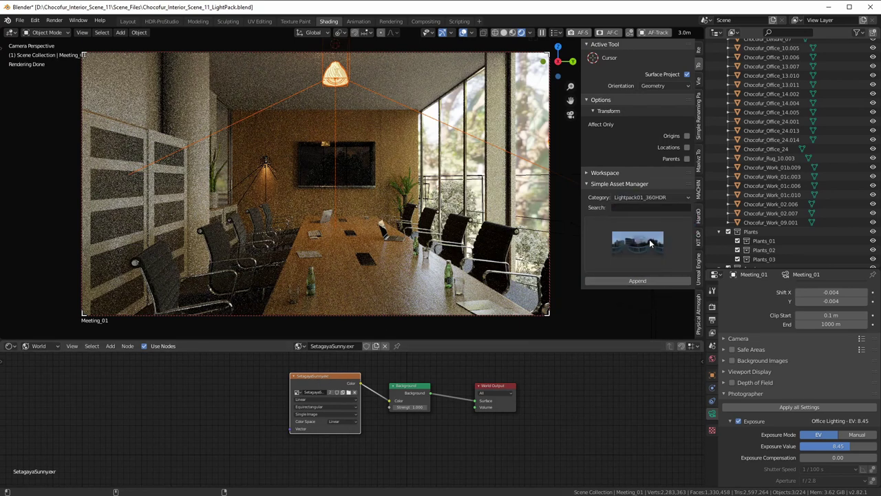
pyautogui.click(651, 243)
pyautogui.click(589, 318)
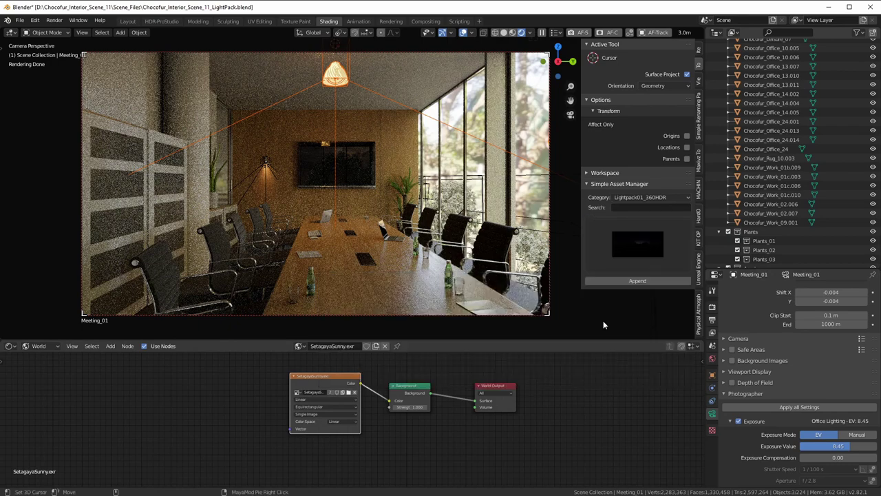
pyautogui.click(649, 282)
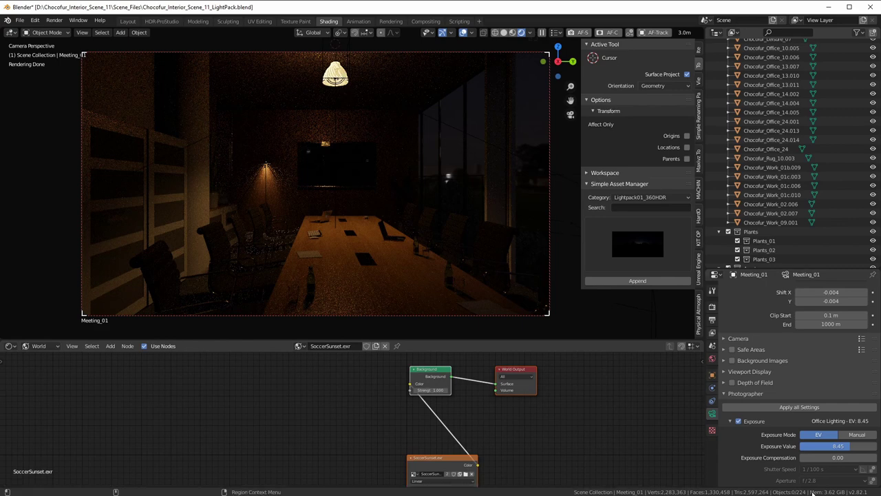
# - Set the Meeting_01 camera's exposure value to 4.95 and switch to the Select Box tool
pyautogui.moveTo(838, 446); pyautogui.dragTo(809, 446)
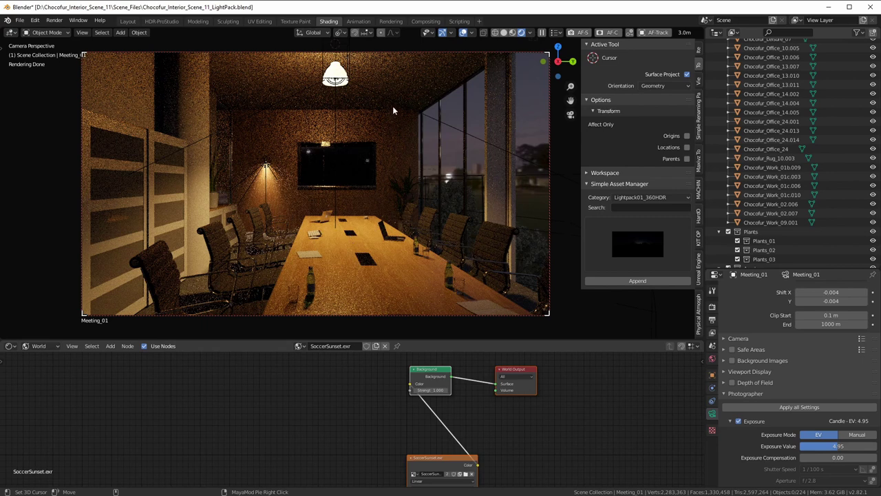
pyautogui.click(419, 127)
pyautogui.press('w')
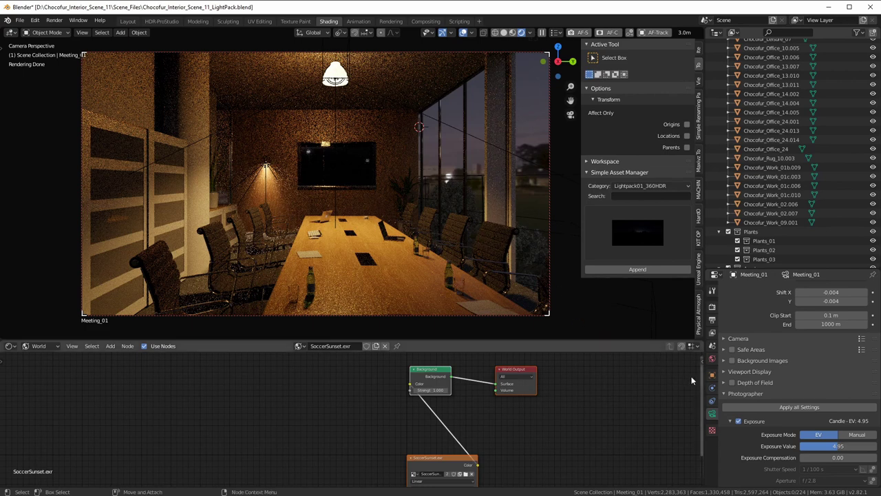
# - Set the Meeting_01 camera's white balance by sampling the pale column beside the cabinets as the neutral reference
pyautogui.scroll(-4, 782, 435)
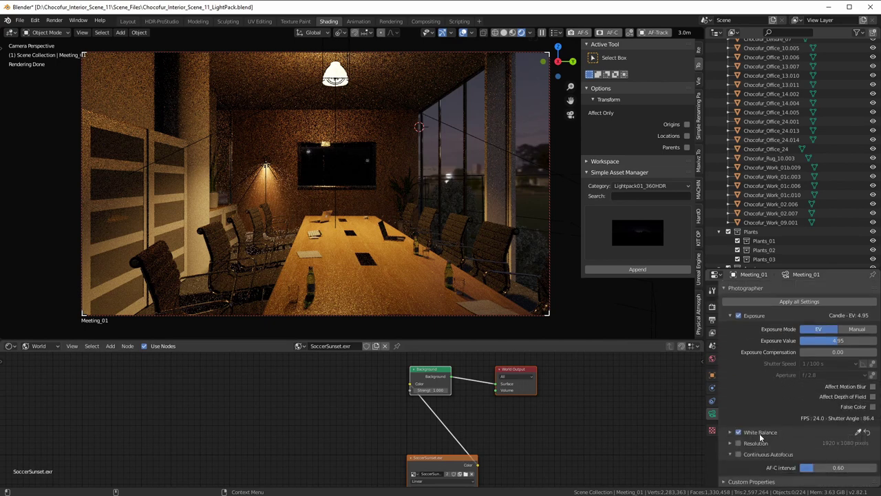
pyautogui.scroll(-1, 770, 420)
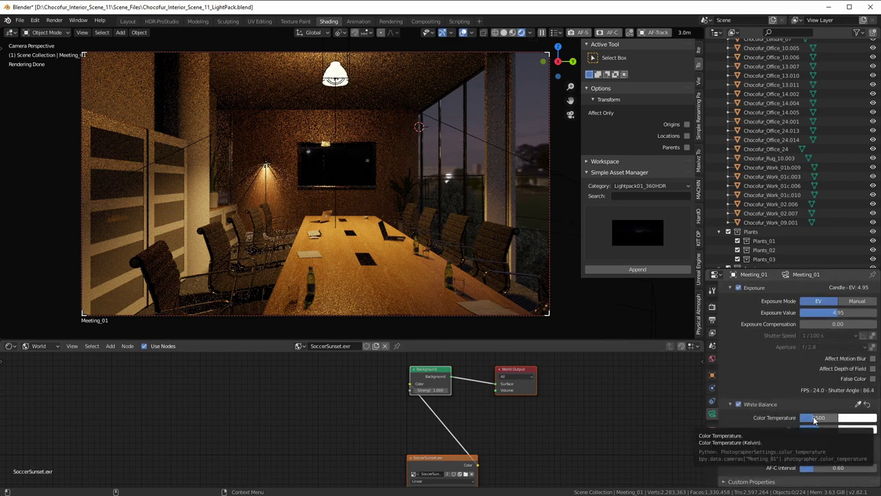
pyautogui.moveTo(814, 420); pyautogui.dragTo(771, 420)
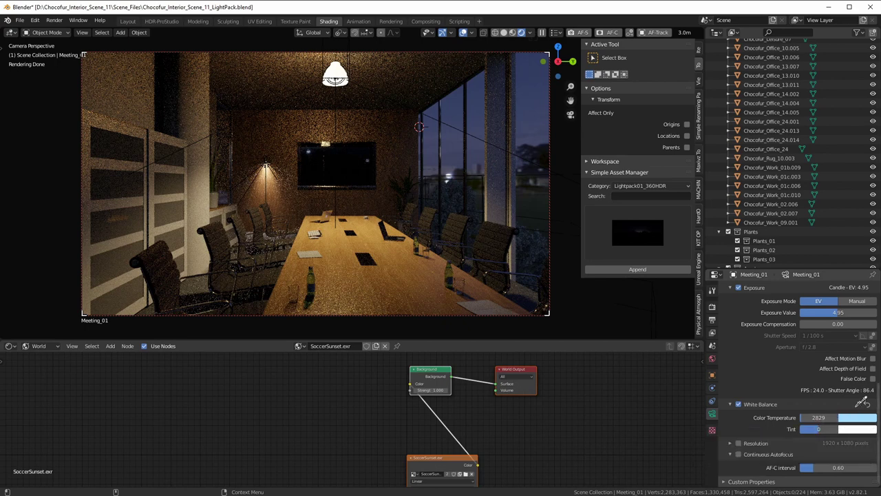
pyautogui.click(860, 404)
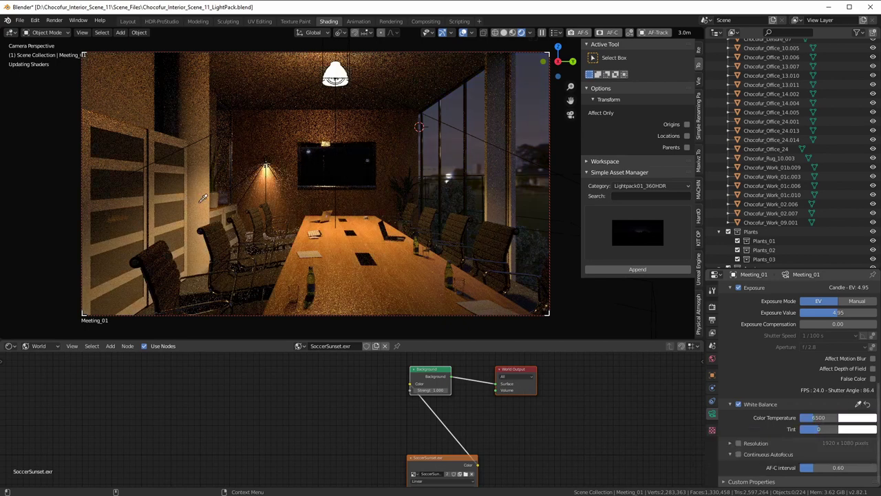
pyautogui.click(199, 201)
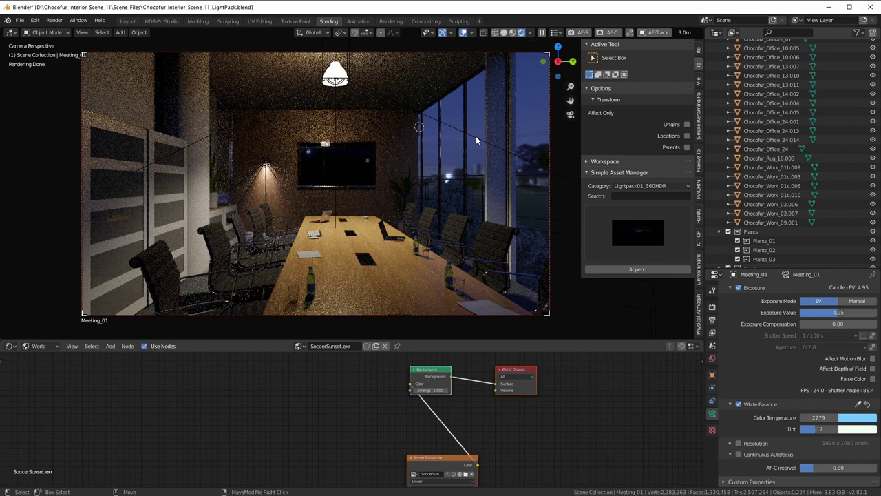
# - Examine the ceiling lamp's light and the Ext_Spotlight_01 hierarchy, comparing the settings of Main_Spot.004 and its child light Spot_Center.004
pyautogui.click(476, 135)
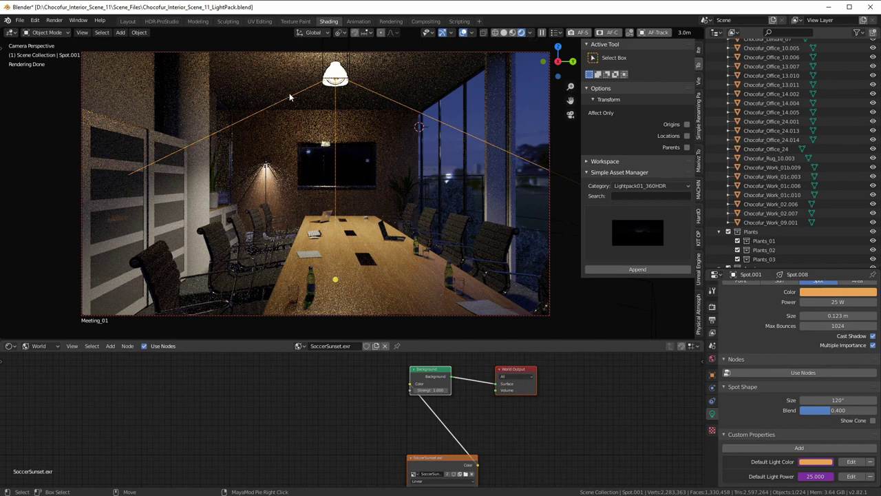
pyautogui.click(256, 171)
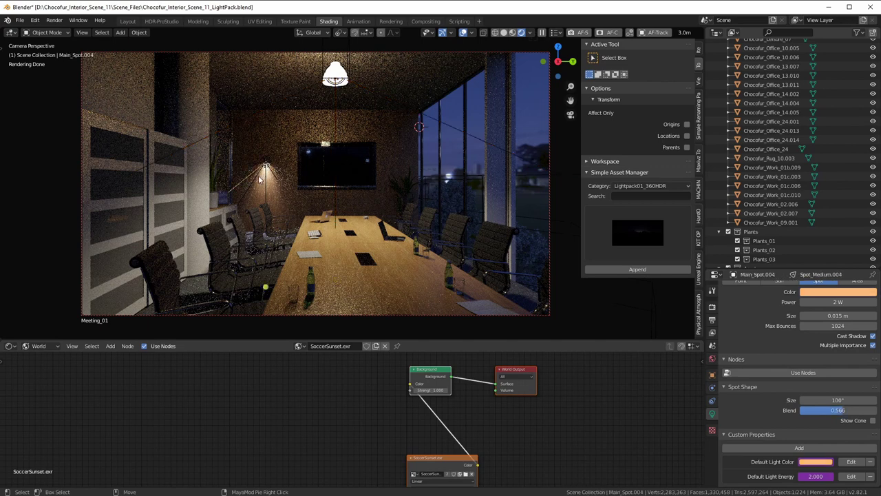
pyautogui.scroll(-3, 784, 210)
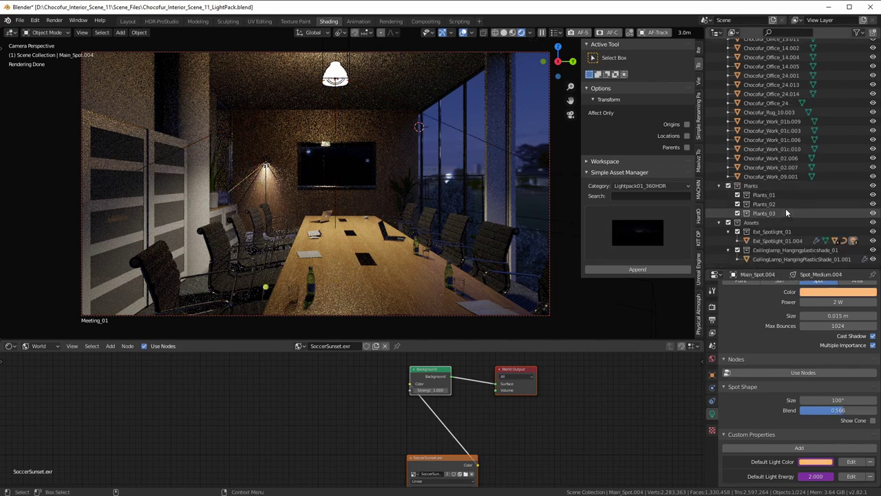
pyautogui.click(746, 240)
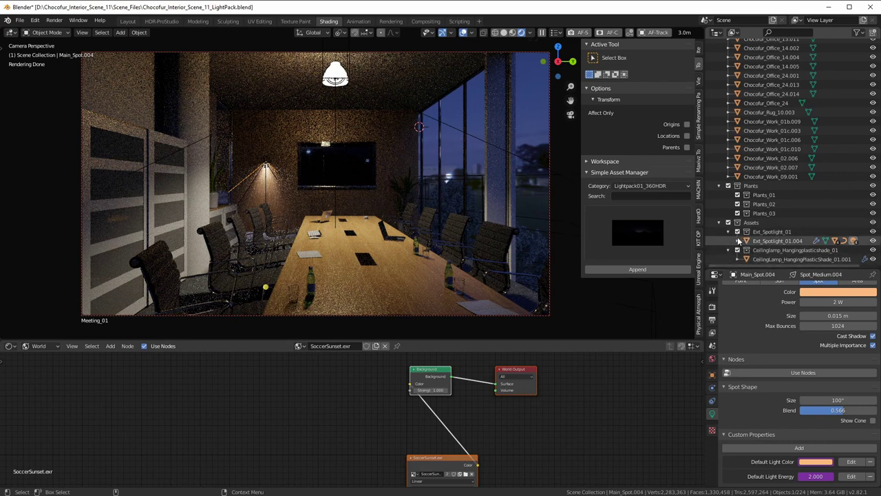
pyautogui.scroll(-3, 740, 241)
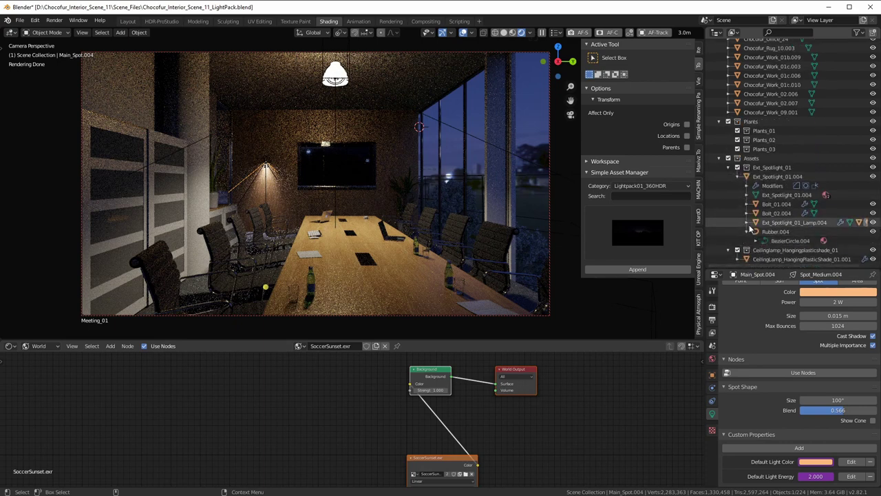
pyautogui.press('.')
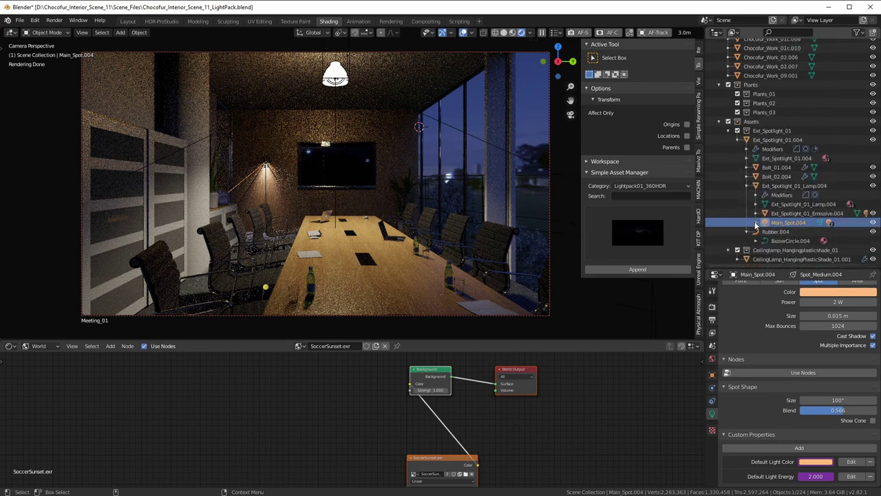
pyautogui.click(756, 222)
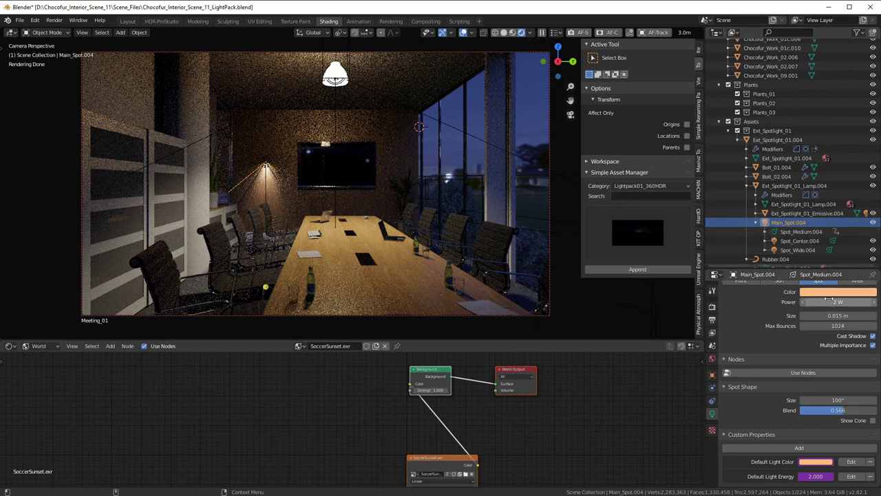
pyautogui.click(799, 240)
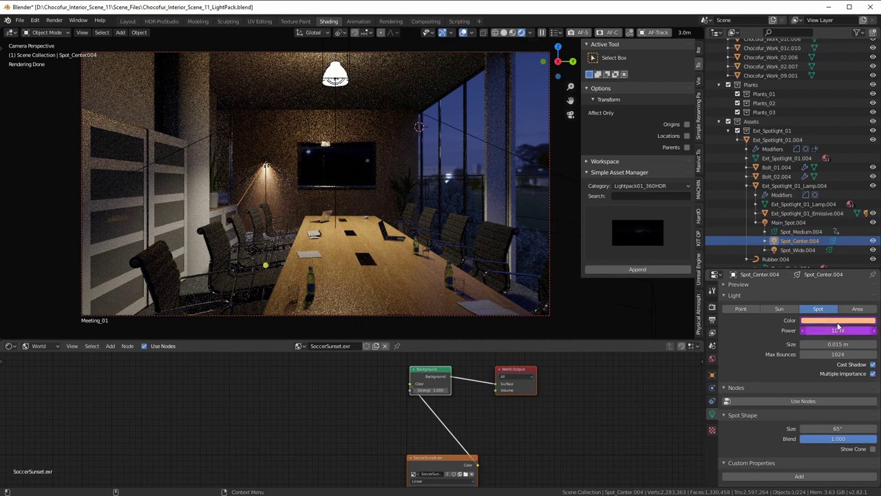
pyautogui.click(783, 222)
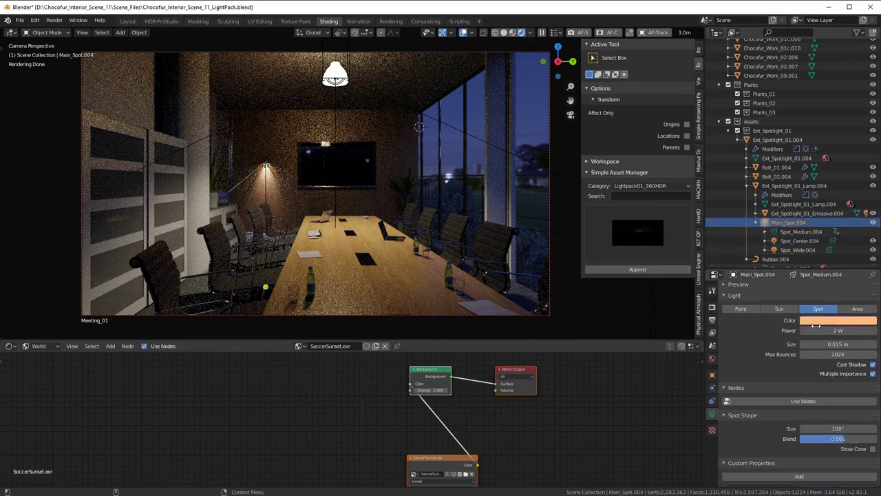
# - Set the power of the Main_Spot.004 light to 0 W and refresh the rendered viewport
pyautogui.click(823, 330)
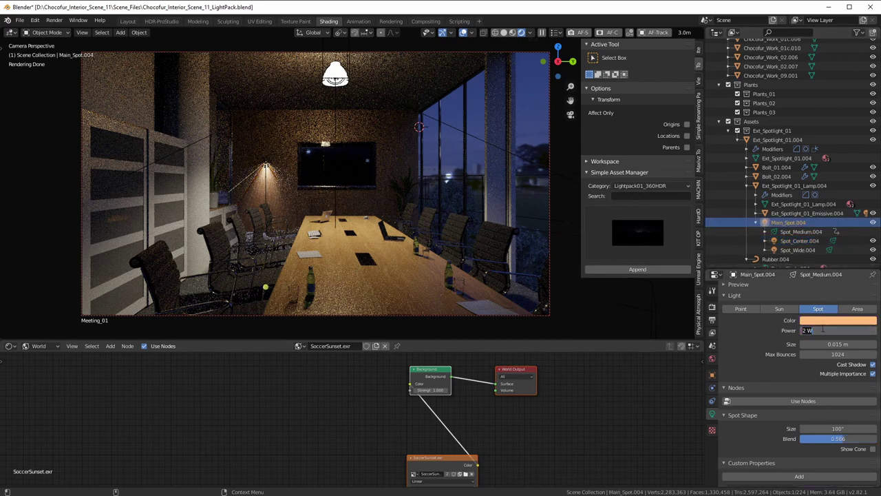
pyautogui.click(772, 330)
pyautogui.click(818, 330)
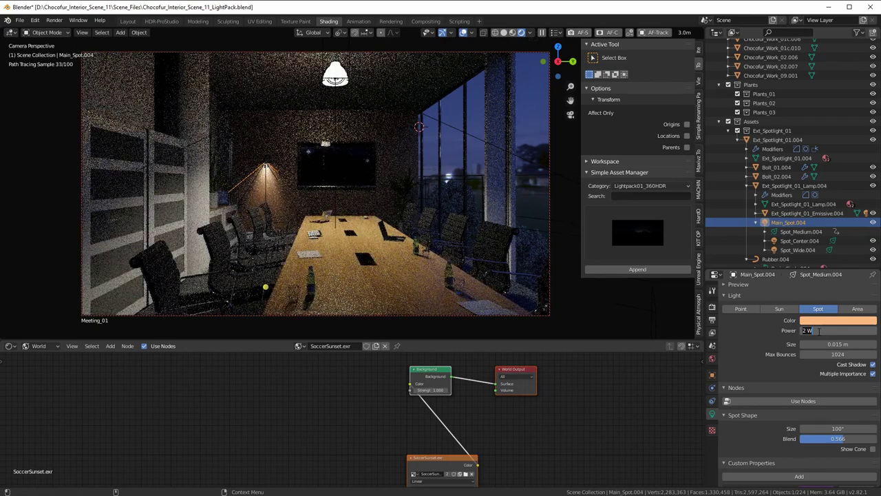
pyautogui.write('0')
pyautogui.press('Return')
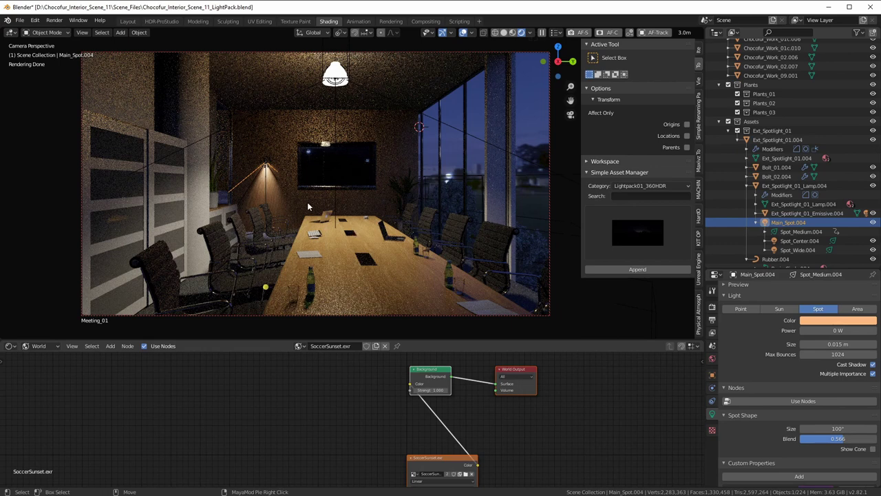
pyautogui.press('z')
pyautogui.press('z')
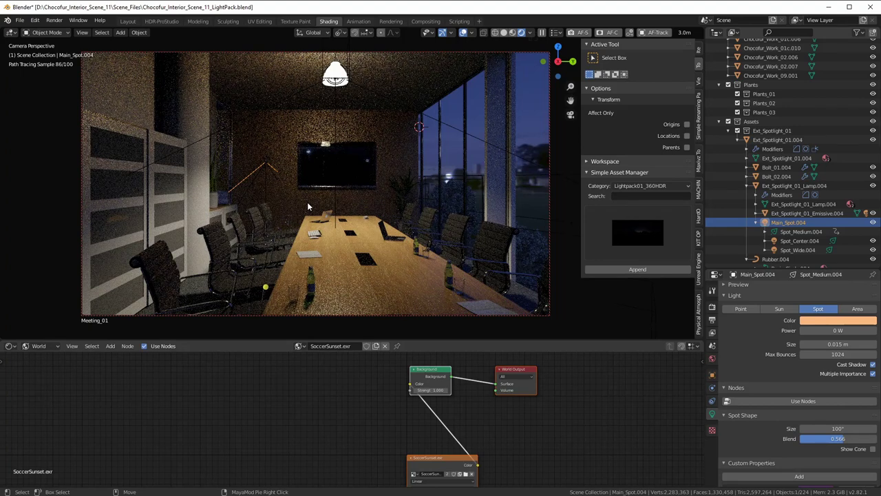
# - Set the Main_Spot.004 light's power to 10 W, then raise it further to 35.9 W
pyautogui.click(824, 331)
pyautogui.write('10')
pyautogui.press('Return')
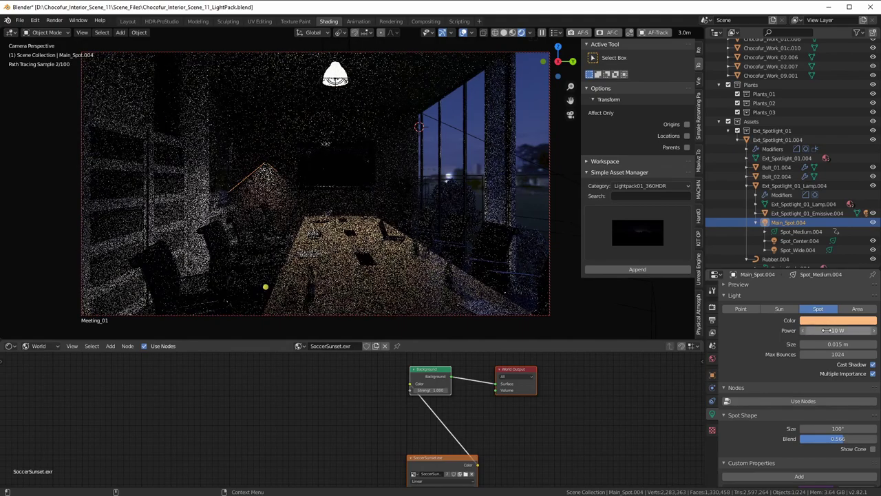
pyautogui.moveTo(824, 330); pyautogui.dragTo(846, 331)
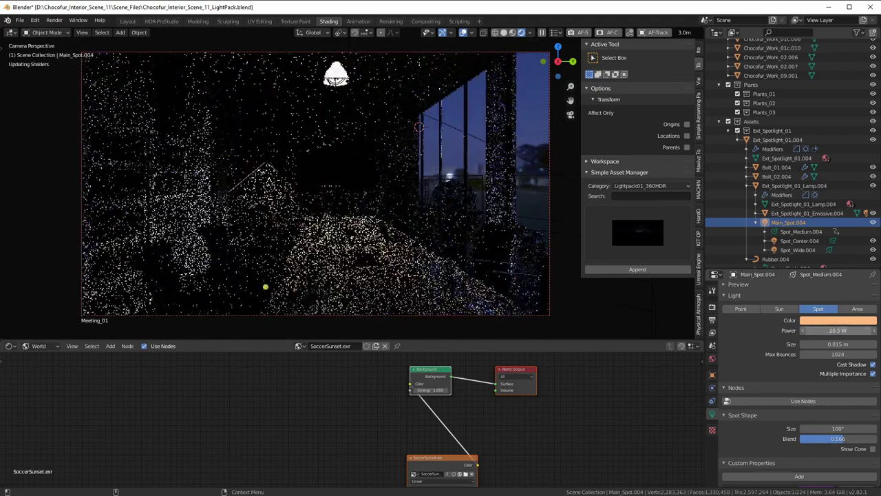
# - Change the Main_Spot.004 light's color to cyan with a value of about 0.78
pyautogui.click(833, 320)
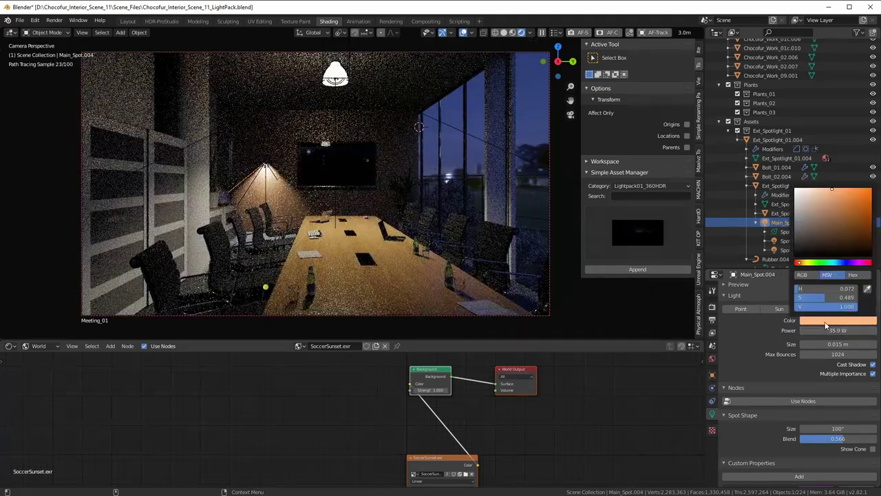
pyautogui.click(835, 263)
pyautogui.moveTo(835, 212); pyautogui.dragTo(854, 207)
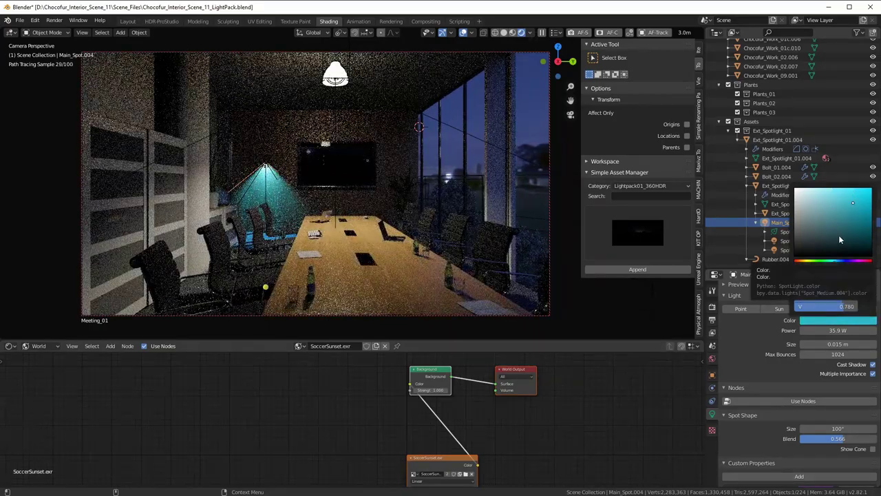
# - Change the hanging ceiling lamp's spot light color to a saturated deep blue
pyautogui.click(357, 86)
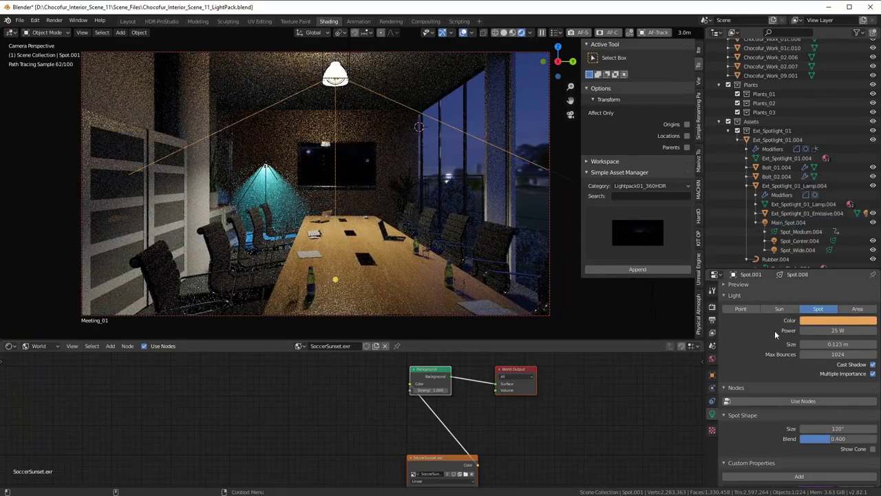
pyautogui.click(819, 322)
pyautogui.click(843, 262)
pyautogui.click(870, 201)
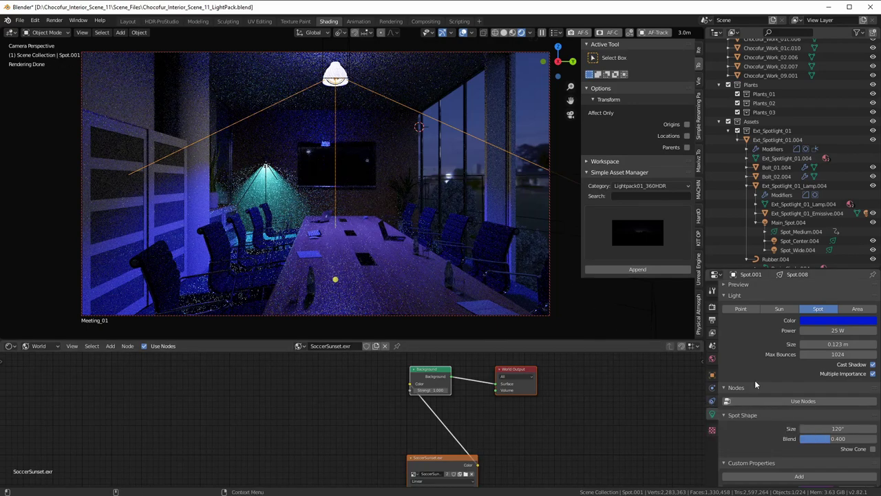
# - Restore the ceiling lamp light's color by copying its Default Light Color custom property onto it
pyautogui.scroll(-2, 790, 395)
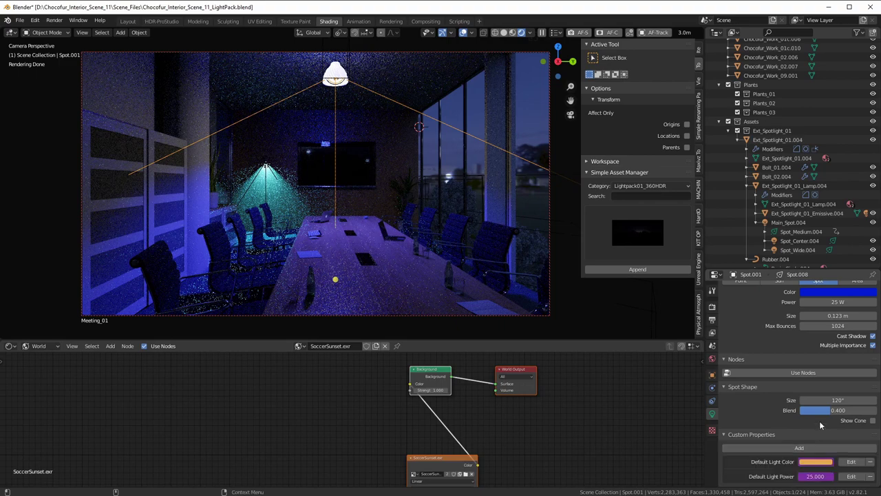
pyautogui.scroll(2, 834, 344)
pyautogui.hotkey('ctrl', 'v')
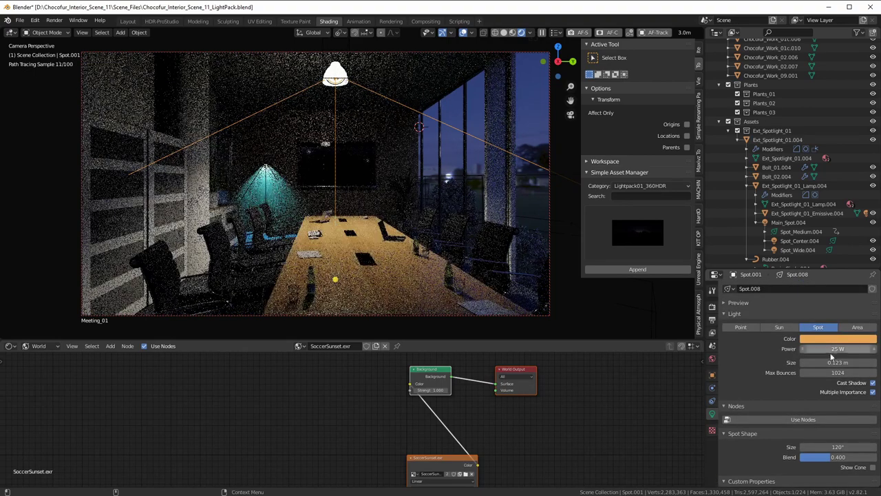
pyautogui.scroll(-2, 833, 348)
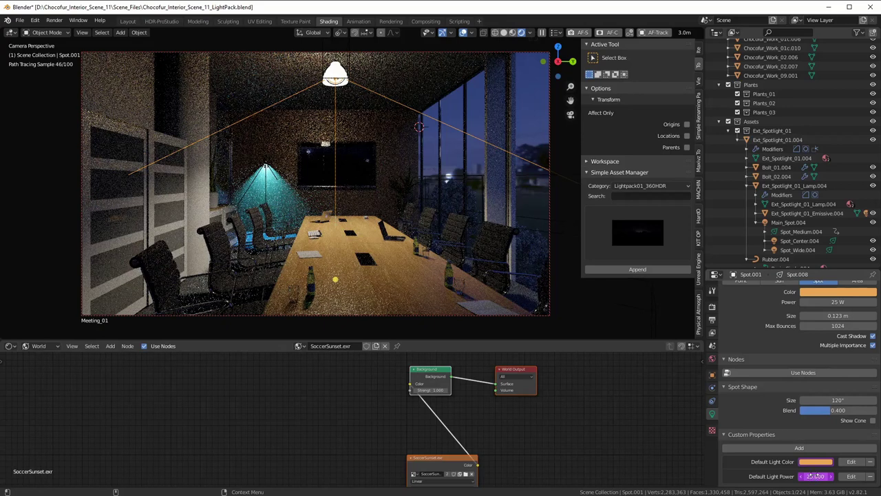
# - Restore the Main_Spot.004 light's orange color from its Default Light Color custom property
pyautogui.click(253, 177)
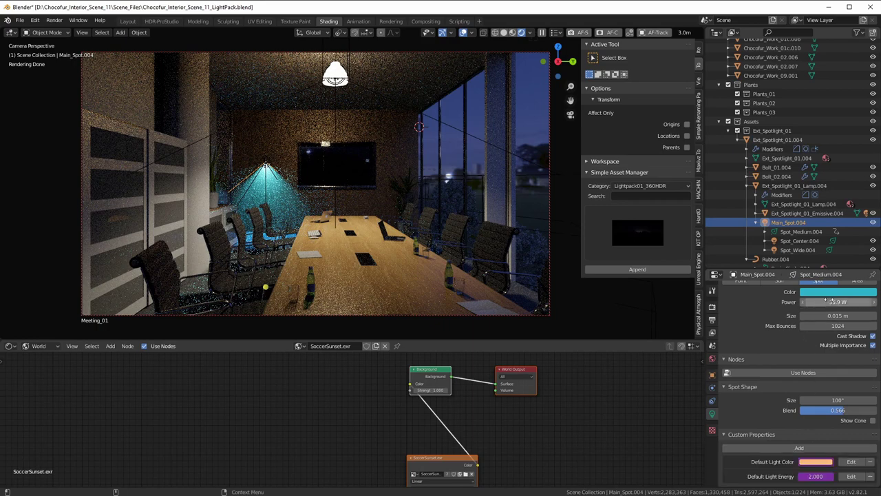
pyautogui.scroll(2, 826, 331)
pyautogui.hotkey('ctrl', 'v')
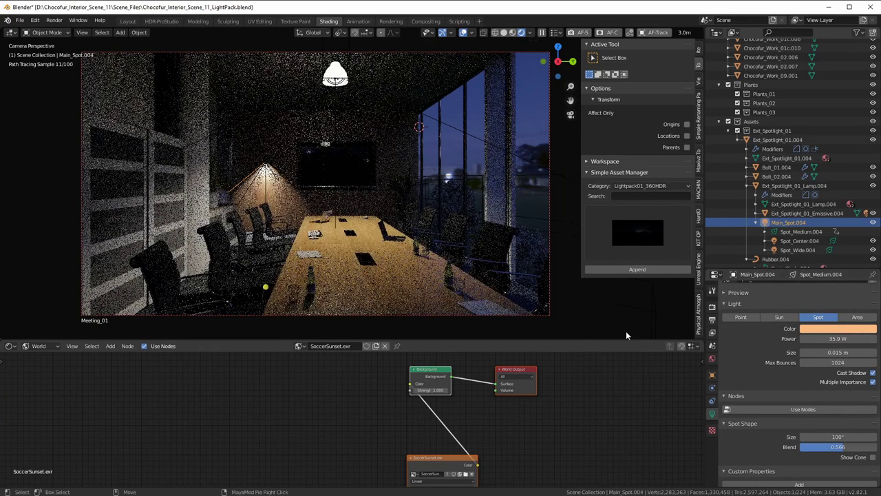
# - Append the backdrop building from the LightPack01_Introduction asset category at the scene origin
pyautogui.click(638, 188)
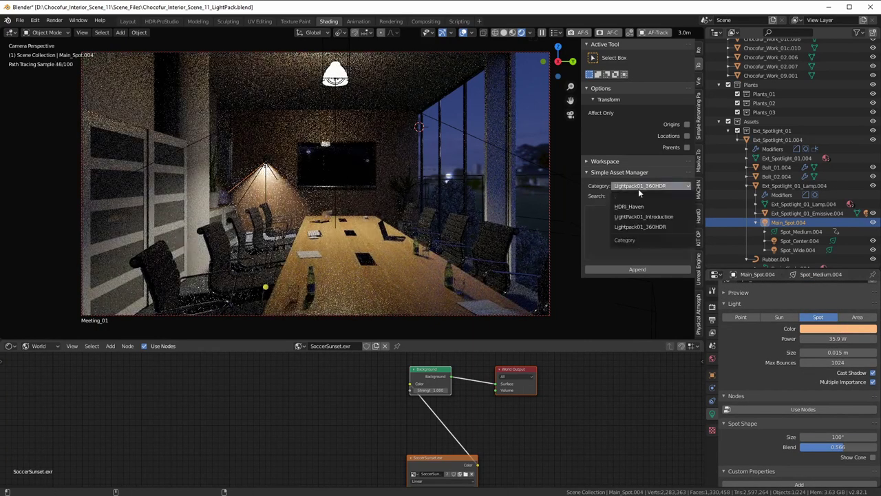
pyautogui.click(653, 217)
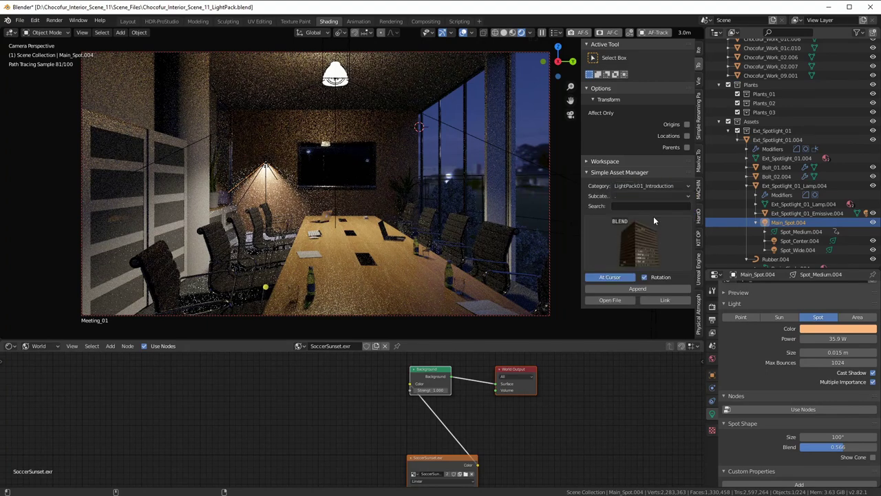
pyautogui.click(640, 246)
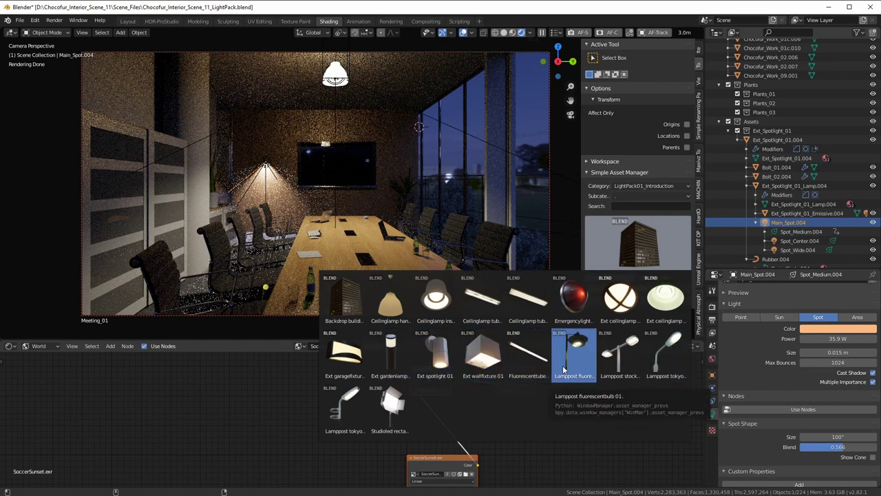
pyautogui.click(355, 306)
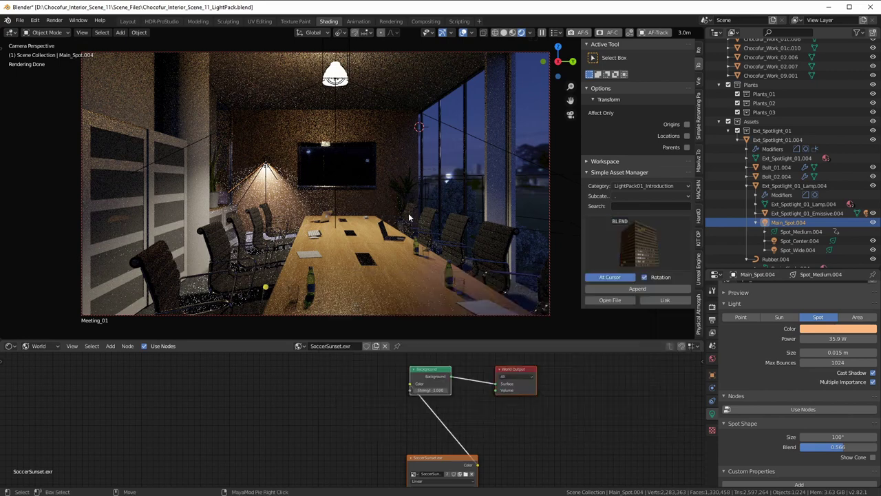
pyautogui.click(625, 290)
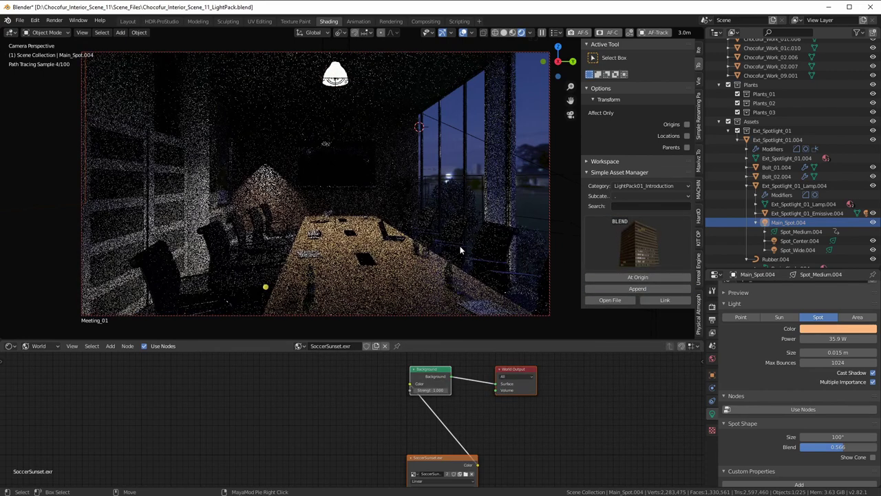
# - Move the backdrop building away from the meeting room so it stands outside the building's windows
pyautogui.press('KP_Decimal')
pyautogui.moveTo(386, 225); pyautogui.dragTo(250, 195, button='middle')
pyautogui.hotkey('shift', 'space')
pyautogui.press('g')
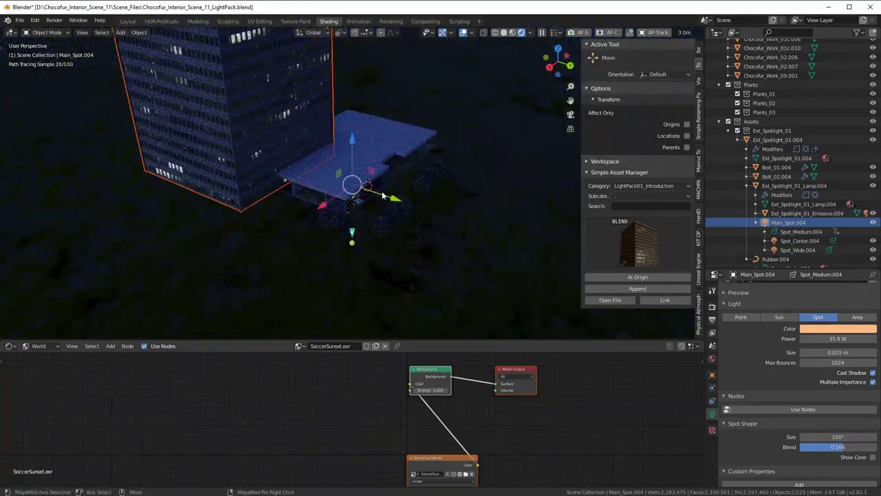
pyautogui.moveTo(381, 191); pyautogui.dragTo(515, 241)
pyautogui.moveTo(515, 242); pyautogui.dragTo(393, 197, button='middle')
pyautogui.press('s')
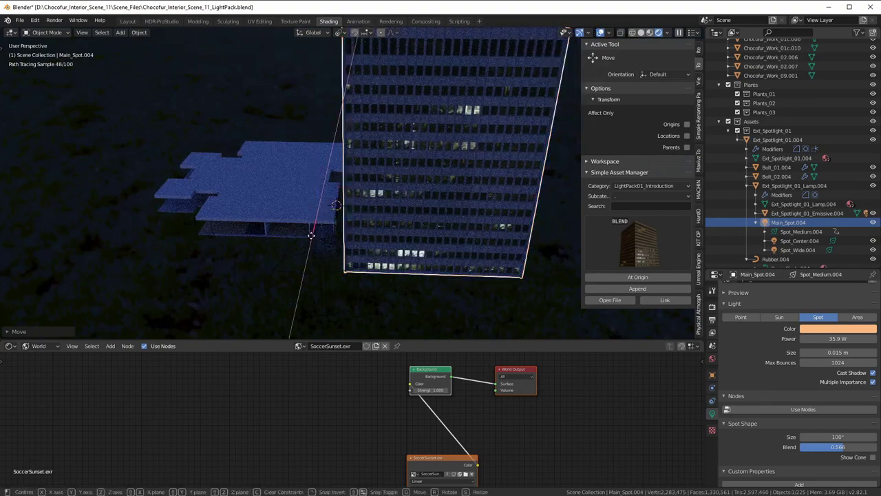
pyautogui.click(331, 175)
# - Adjust the backdrop building's position further so it fills the view outside the windows, and return to the camera view
pyautogui.moveTo(330, 175); pyautogui.dragTo(327, 320, button='middle')
pyautogui.press('r')
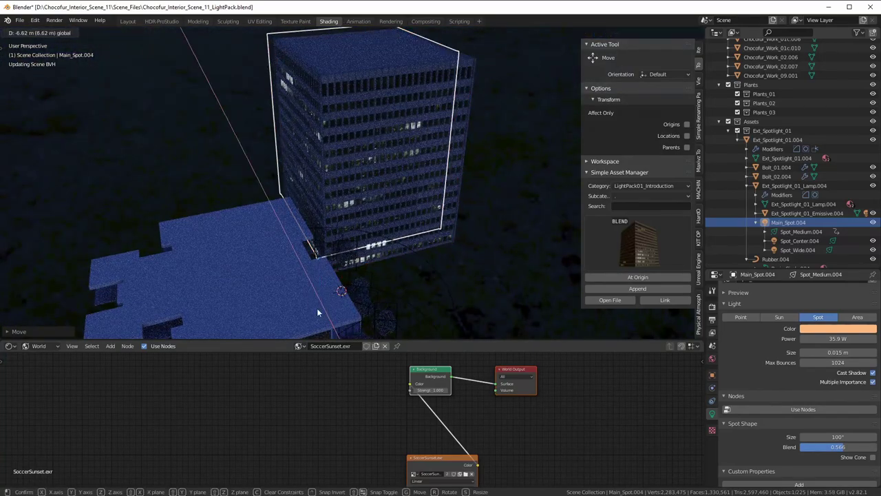
pyautogui.click(341, 279)
pyautogui.moveTo(349, 269); pyautogui.dragTo(355, 184, button='middle')
pyautogui.press('KP_0')
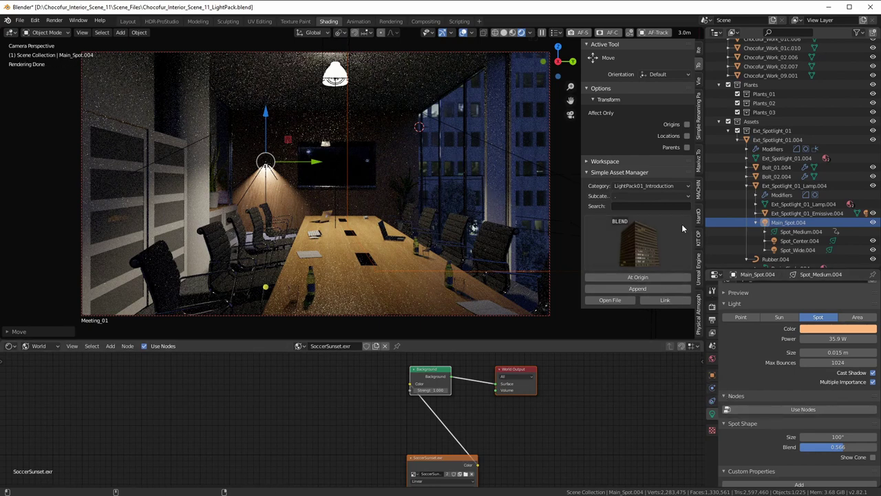
# - Set the Meeting_01 camera's white balance color temperature to 3691 in its Photographer settings
pyautogui.click(699, 82)
pyautogui.scroll(-2, 683, 284)
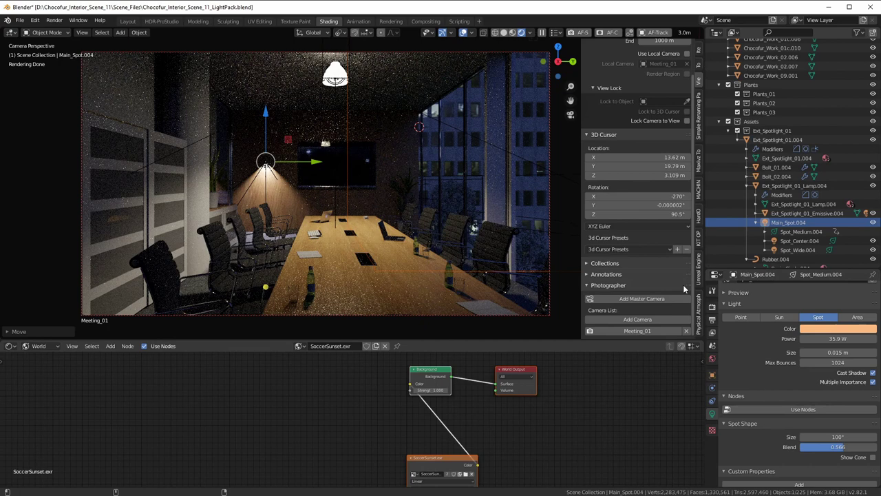
pyautogui.click(656, 333)
pyautogui.scroll(-3, 798, 440)
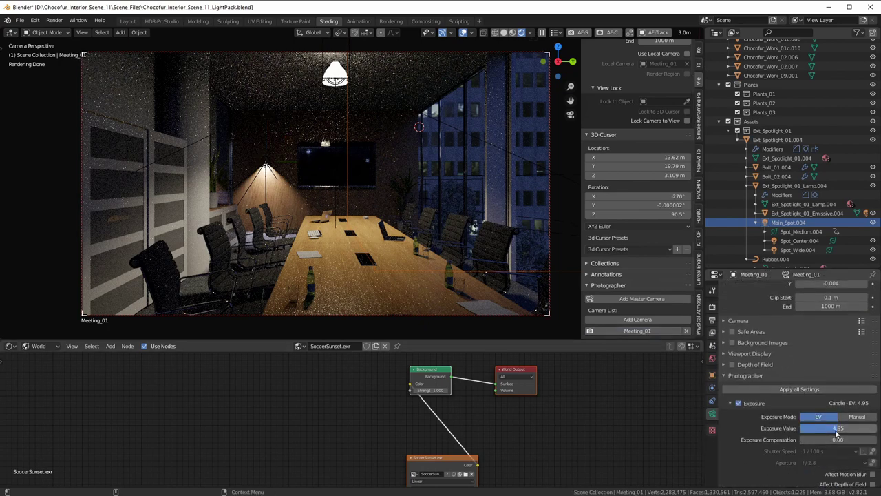
pyautogui.scroll(-3, 785, 437)
pyautogui.moveTo(809, 444); pyautogui.dragTo(830, 444)
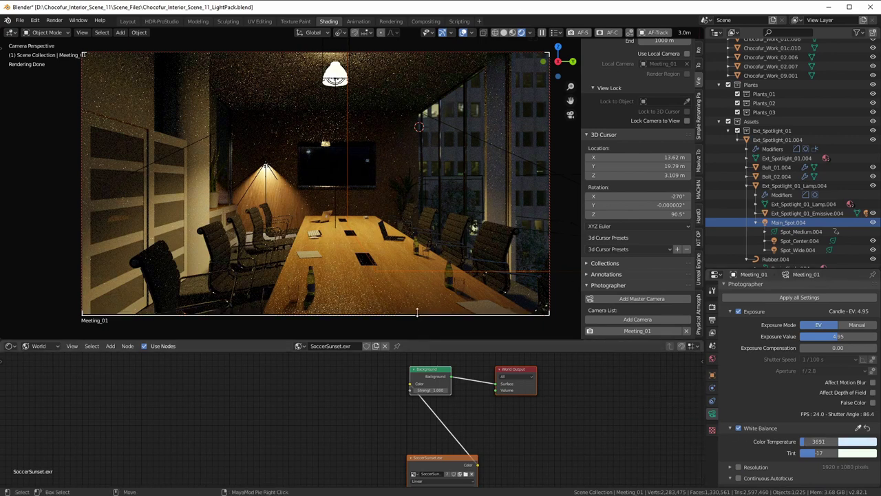
# - Browse the LightPack01_Introduction asset thumbnails and examine the modifiers of the Ext_Spotlight_01.004 fixture
pyautogui.click(698, 64)
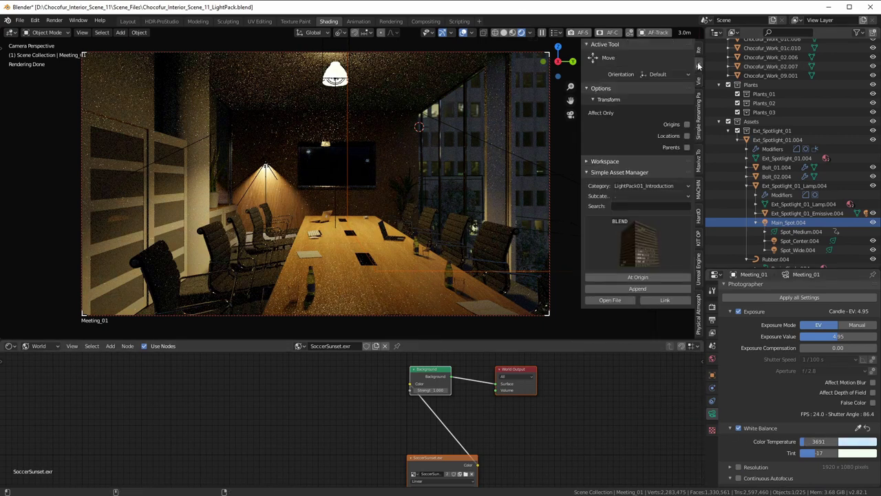
pyautogui.click(637, 242)
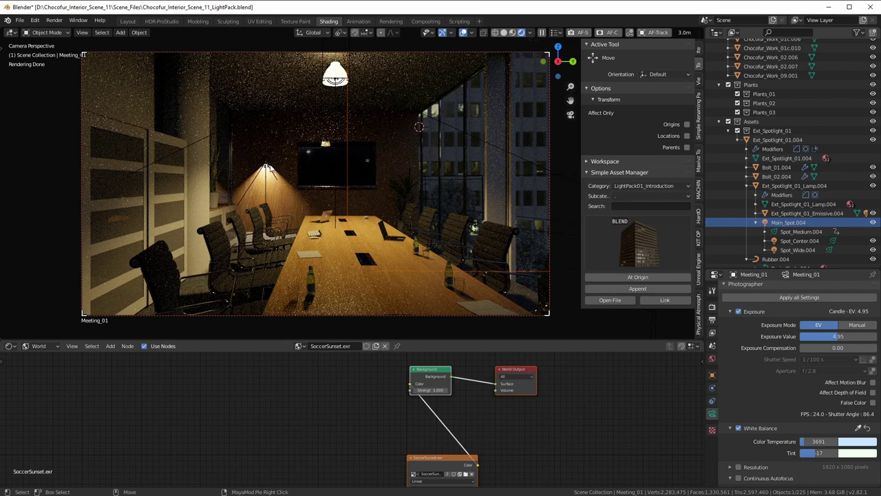
pyautogui.click(266, 167)
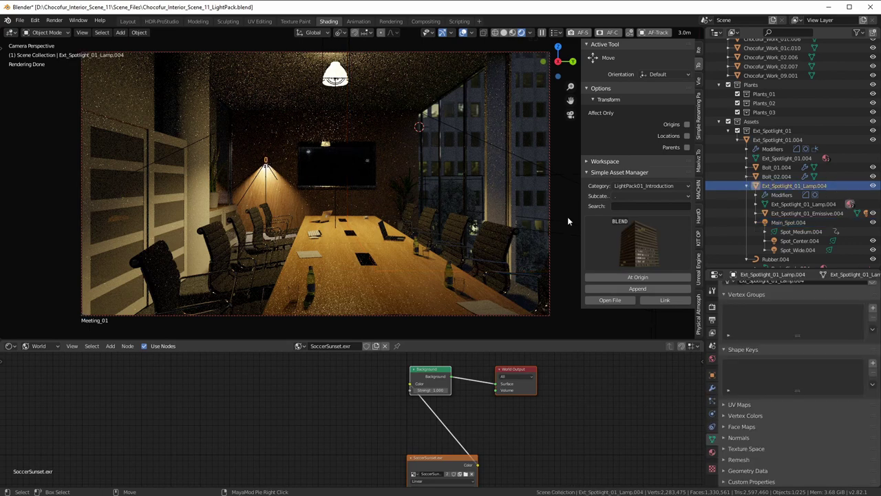
pyautogui.click(744, 140)
pyautogui.click(745, 141)
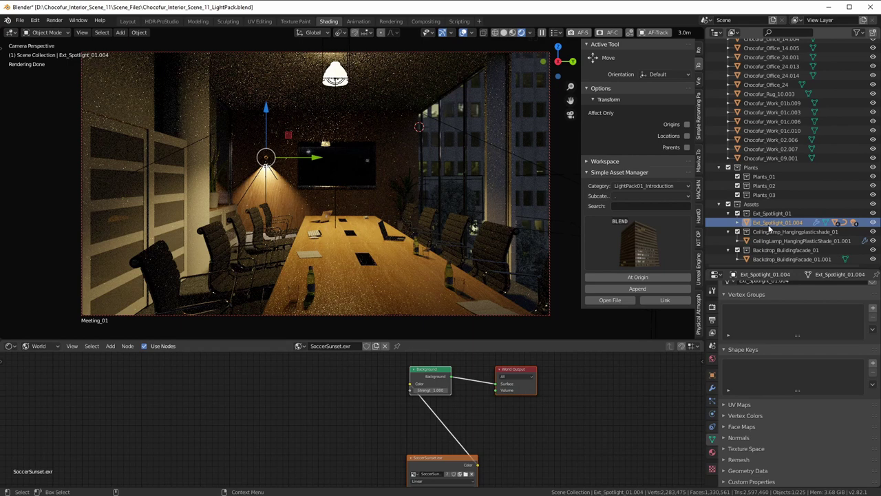
pyautogui.click(713, 388)
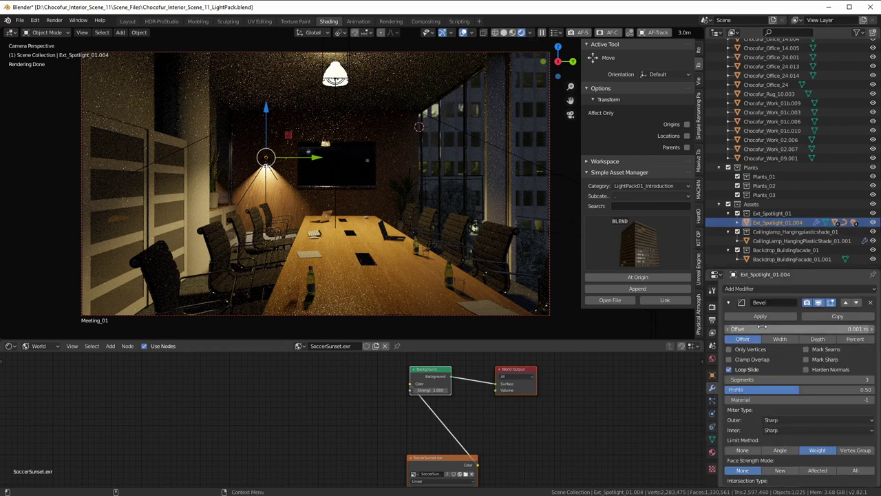
pyautogui.scroll(-3, 767, 385)
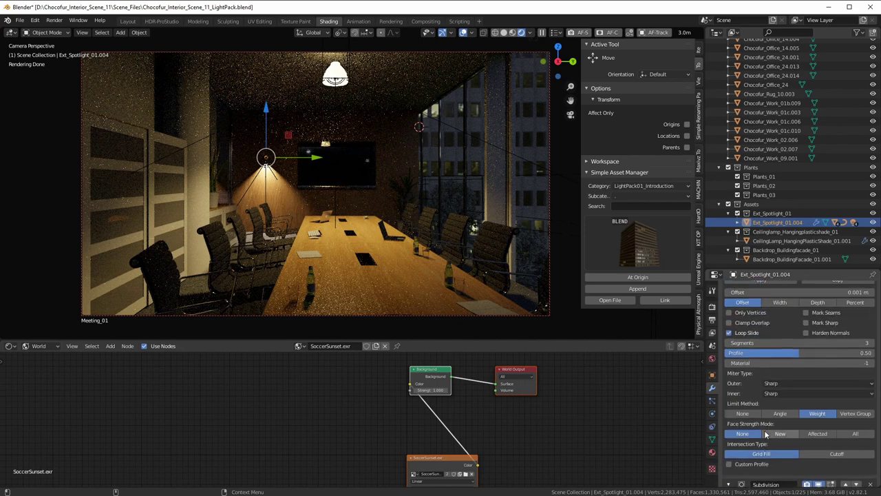
pyautogui.scroll(2, 765, 432)
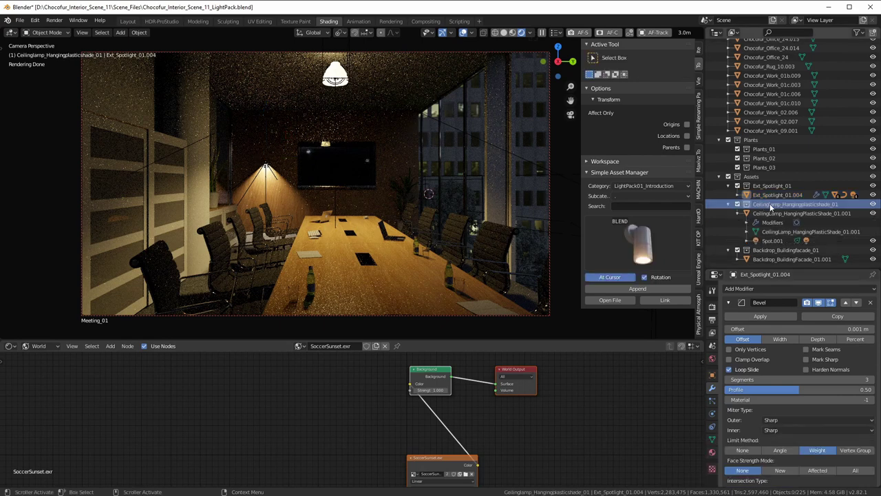
# - Duplicate the Ceilinglamp_Hangingplasticshade_01 collection with all its objects
pyautogui.click(767, 195)
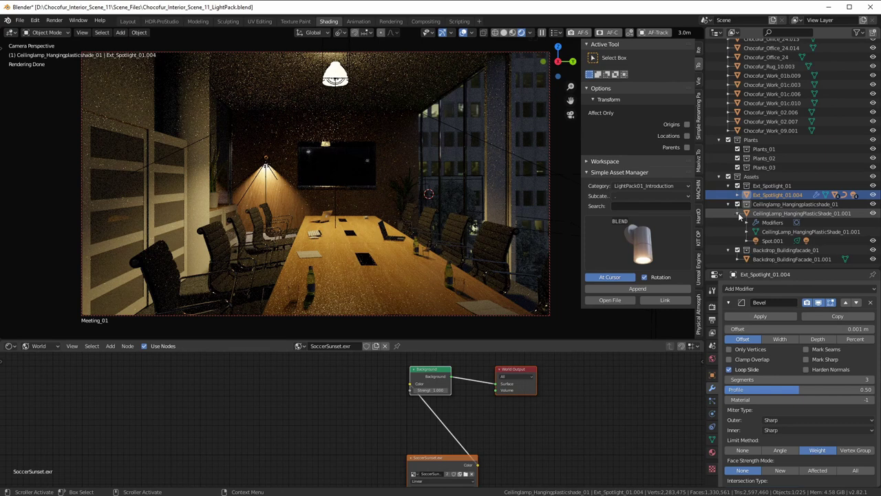
pyautogui.click(744, 205)
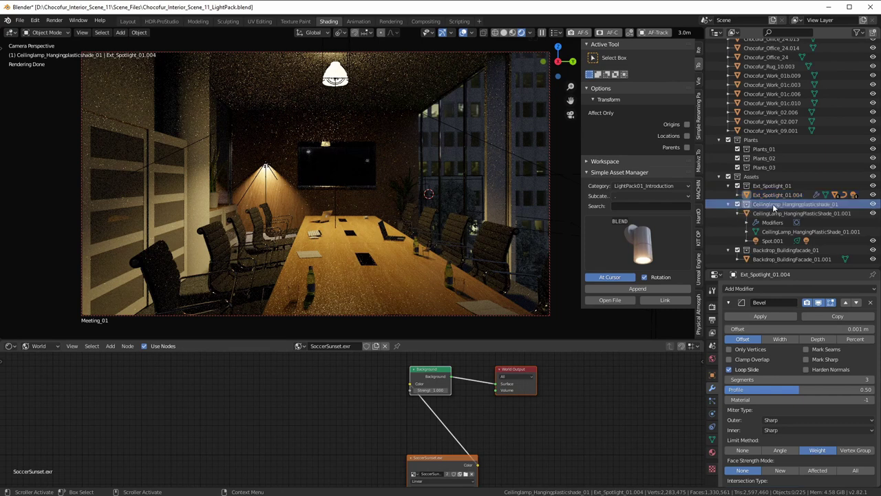
pyautogui.rightClick(771, 205)
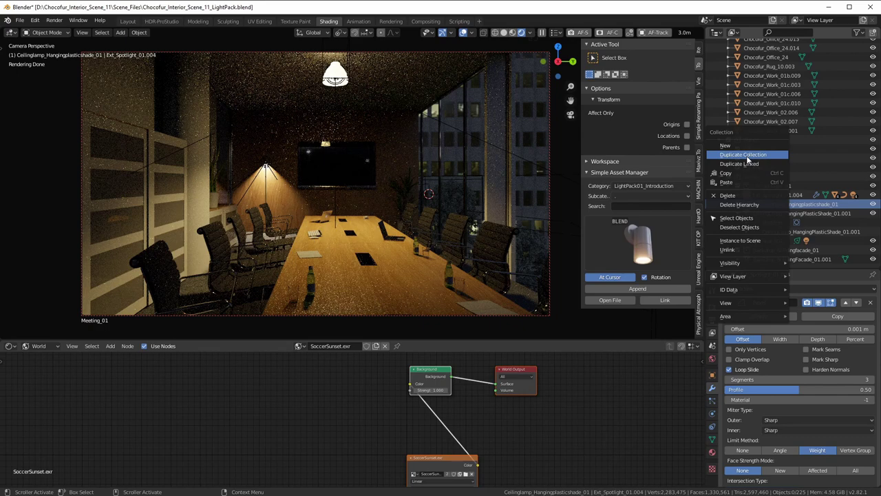
pyautogui.click(746, 156)
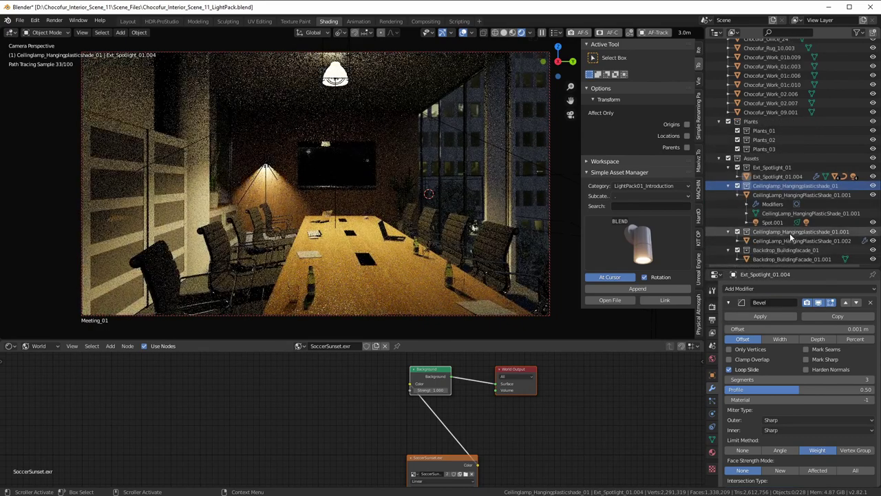
# - Move the duplicated hanging ceiling lamp along the Y axis, away from the original toward the cabinet wall
pyautogui.click(790, 234)
pyautogui.press('w')
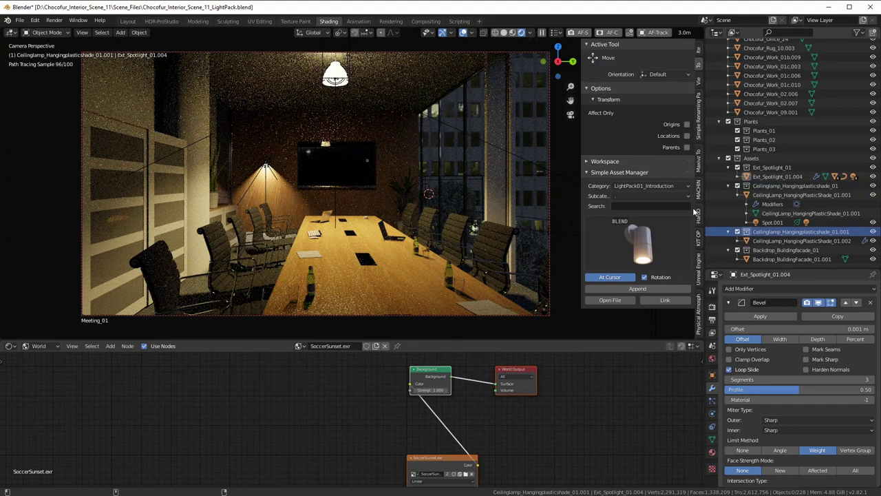
pyautogui.click(337, 77)
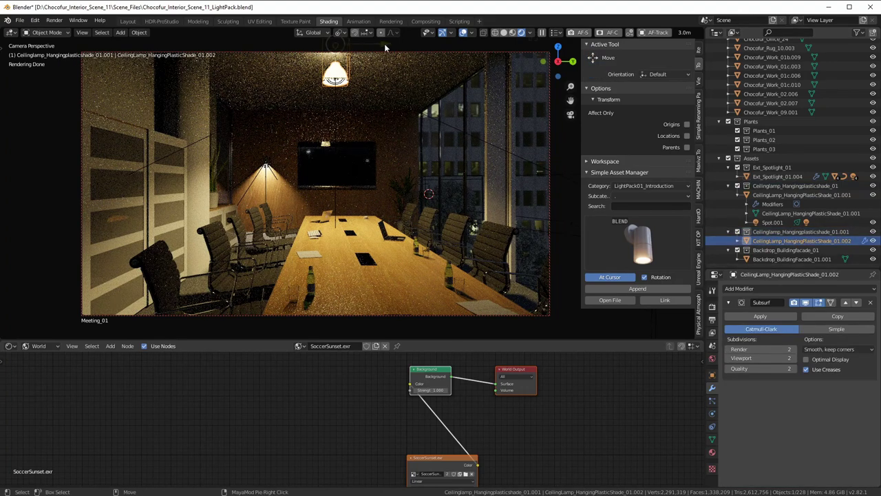
pyautogui.moveTo(384, 44); pyautogui.dragTo(281, 91)
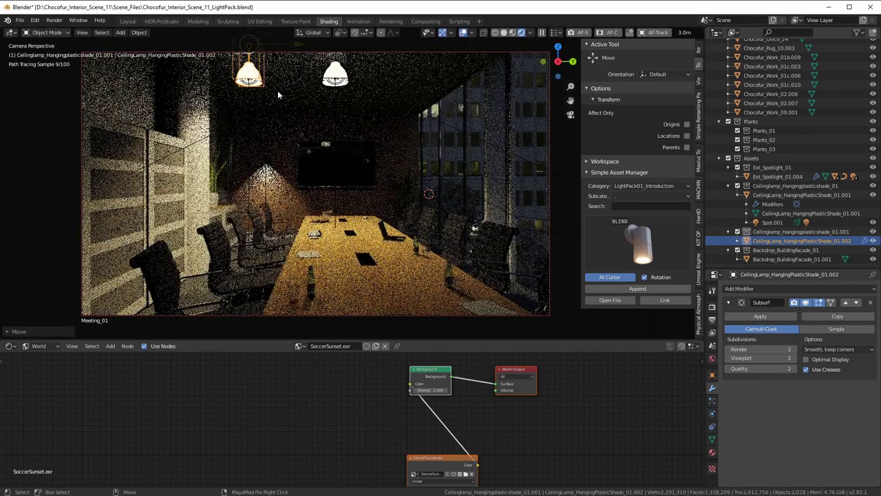
# - Change the color of the duplicated ceiling lamp's spot light, Spot.002, to a saturated deep blue
pyautogui.click(277, 90)
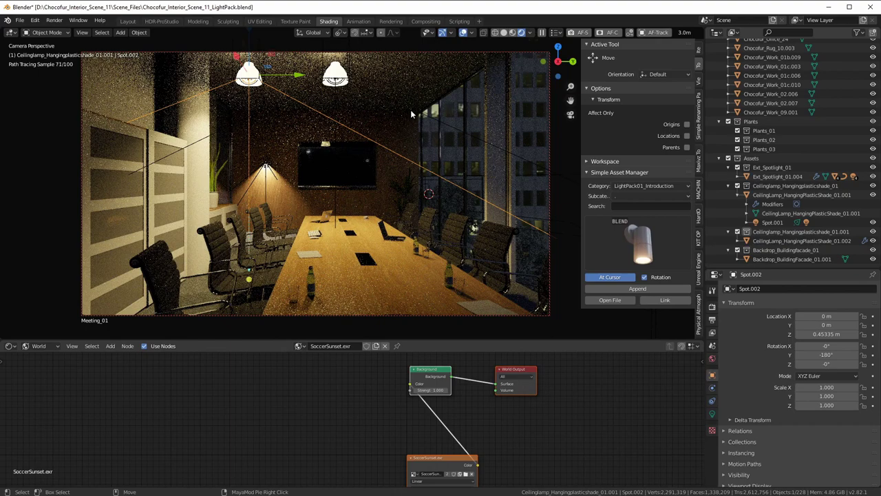
pyautogui.click(712, 413)
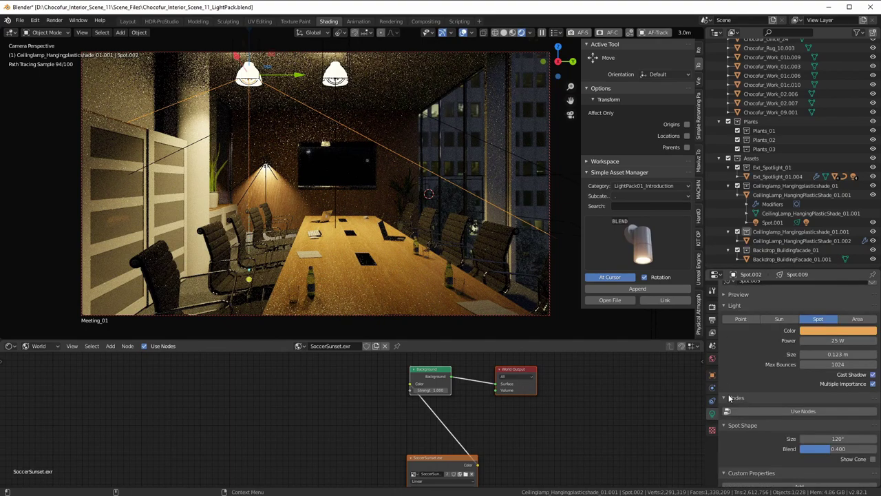
pyautogui.click(823, 331)
pyautogui.click(842, 273)
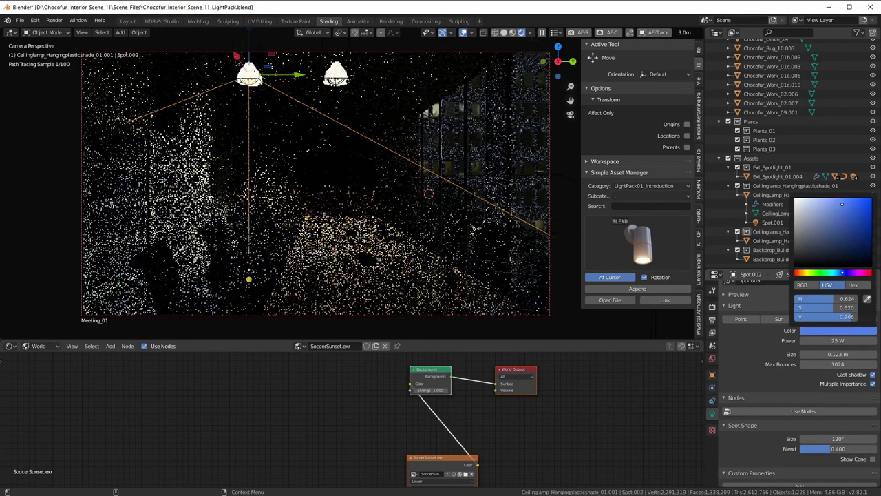
pyautogui.click(863, 198)
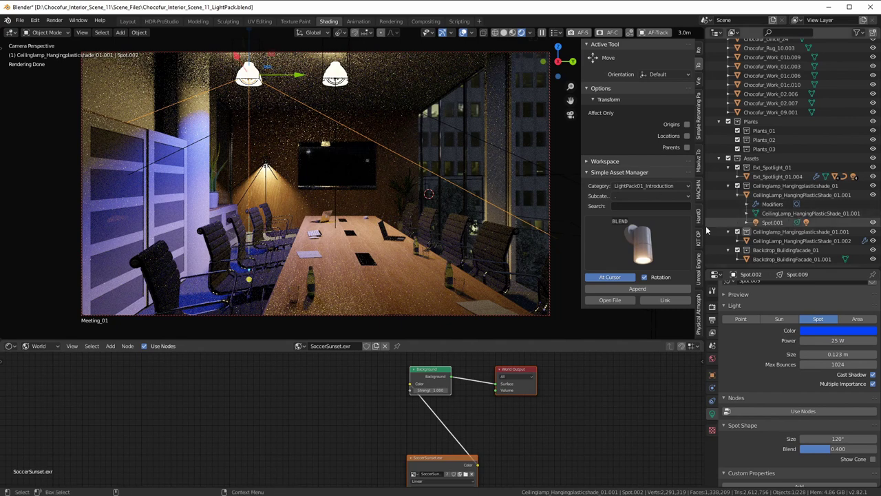
# - Browse the LightPack01_Introduction asset thumbnails for another light fixture
pyautogui.click(634, 236)
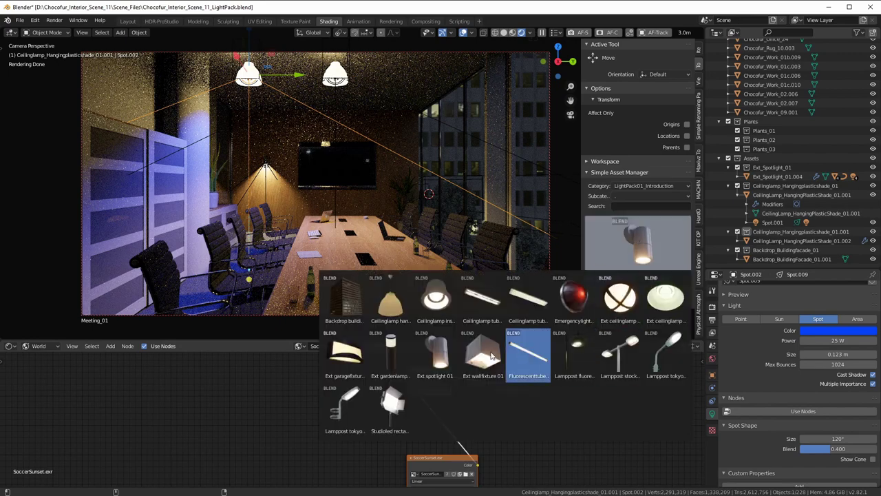